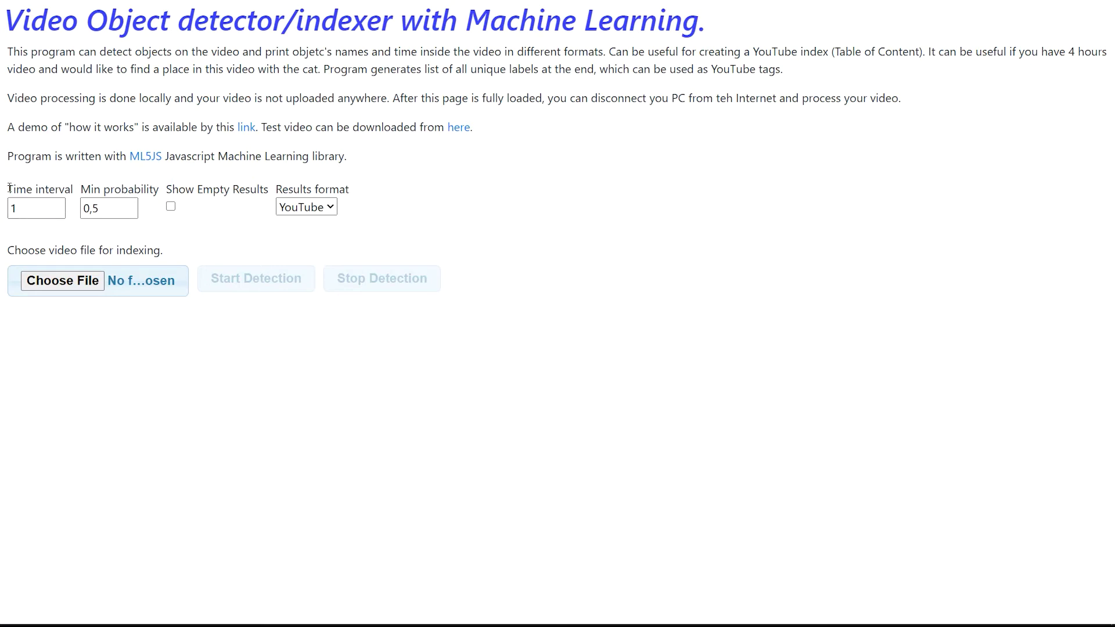
- Set the time interval to 0,1, trying the spinner arrows along the way
mouse_move(9, 189)
mouse_down()
mouse_move(77, 199)
mouse_move(70, 190)
mouse_up()
click(63, 179)
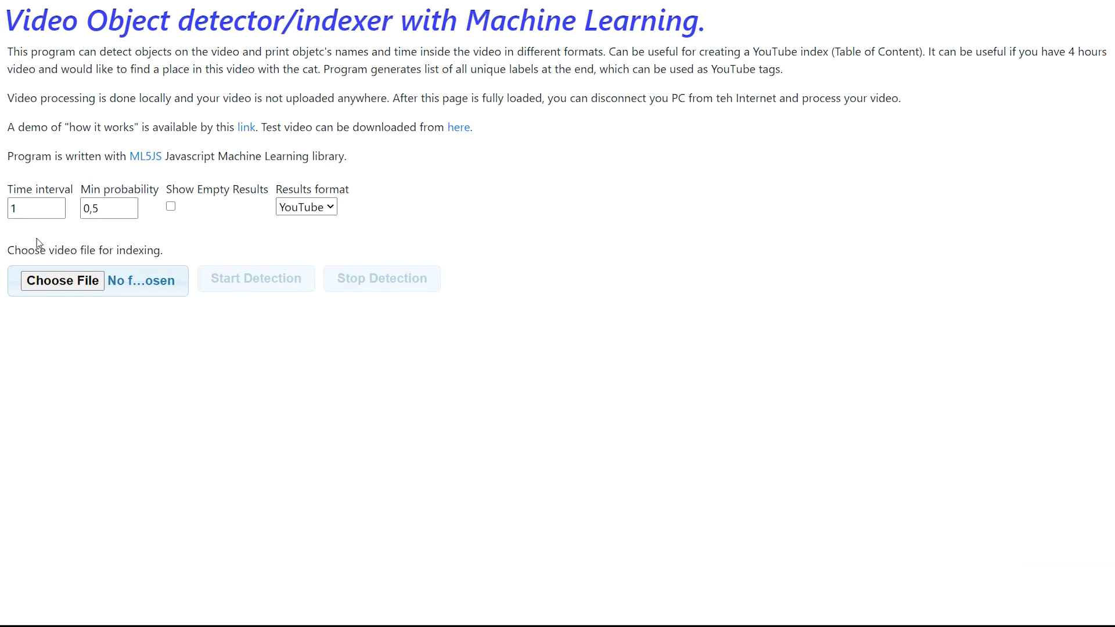
drag(53, 207, 7, 207)
text(0,)
text(1)
click(66, 236)
click(56, 213)
click(57, 204)
double_click(42, 213)
click(41, 229)
- Keep minimum probability at 0,5 and leave the results format on YouTube
drag(82, 189, 158, 190)
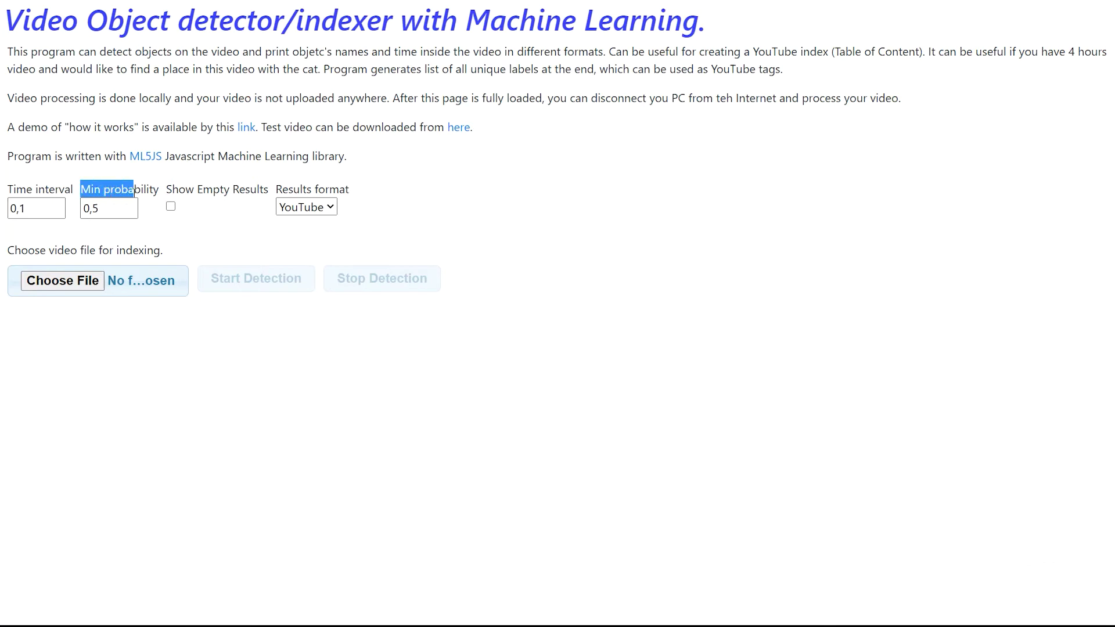
click(146, 218)
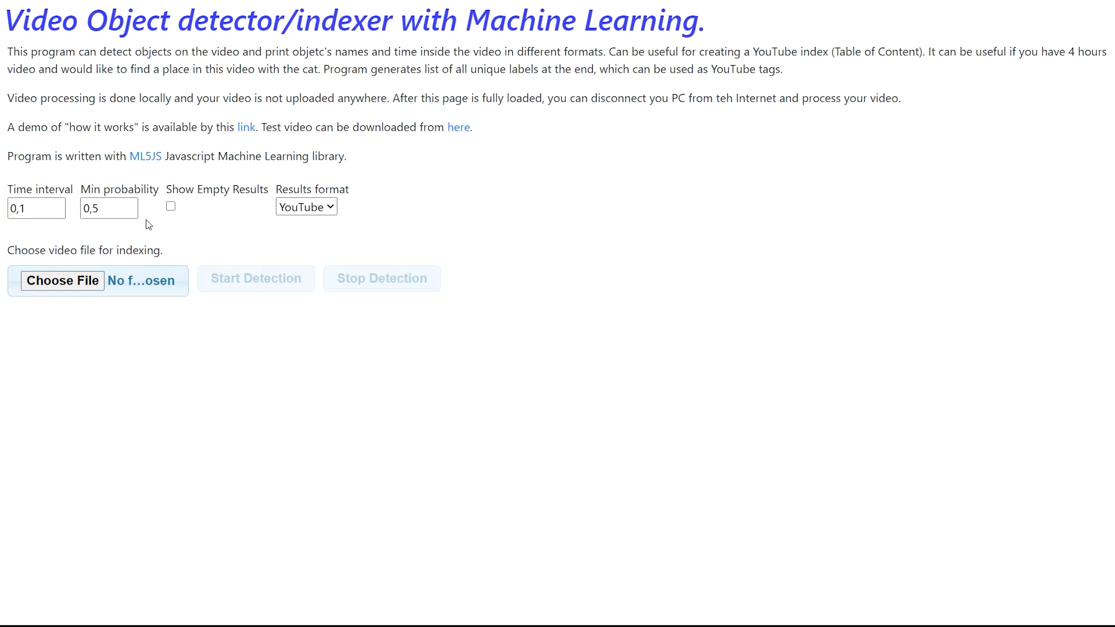
mouse_move(103, 208)
double_click(104, 210)
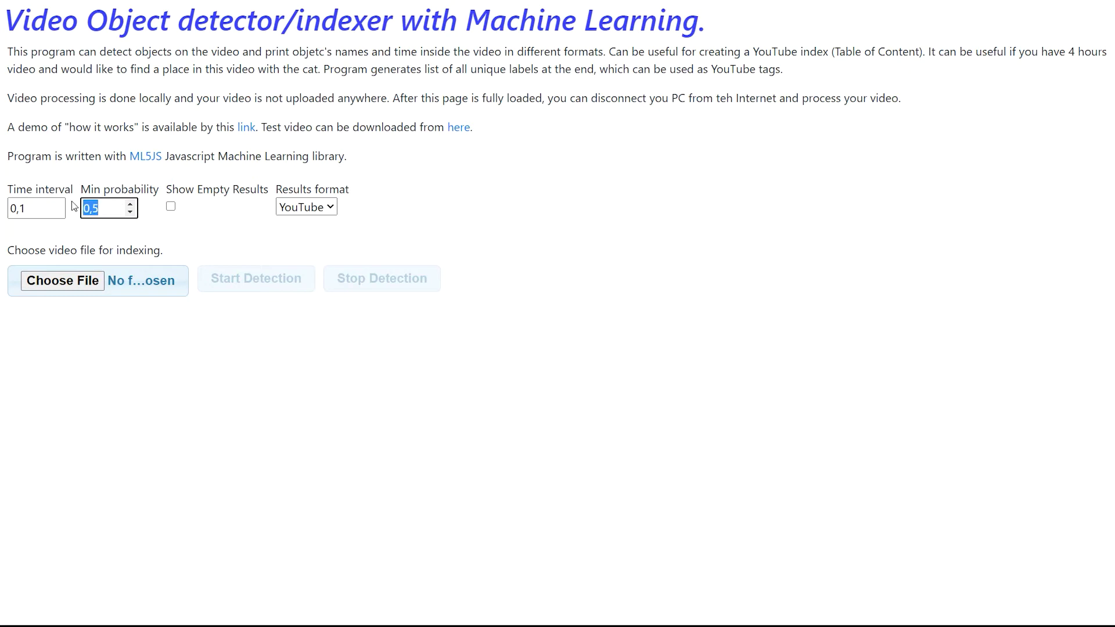
click(132, 237)
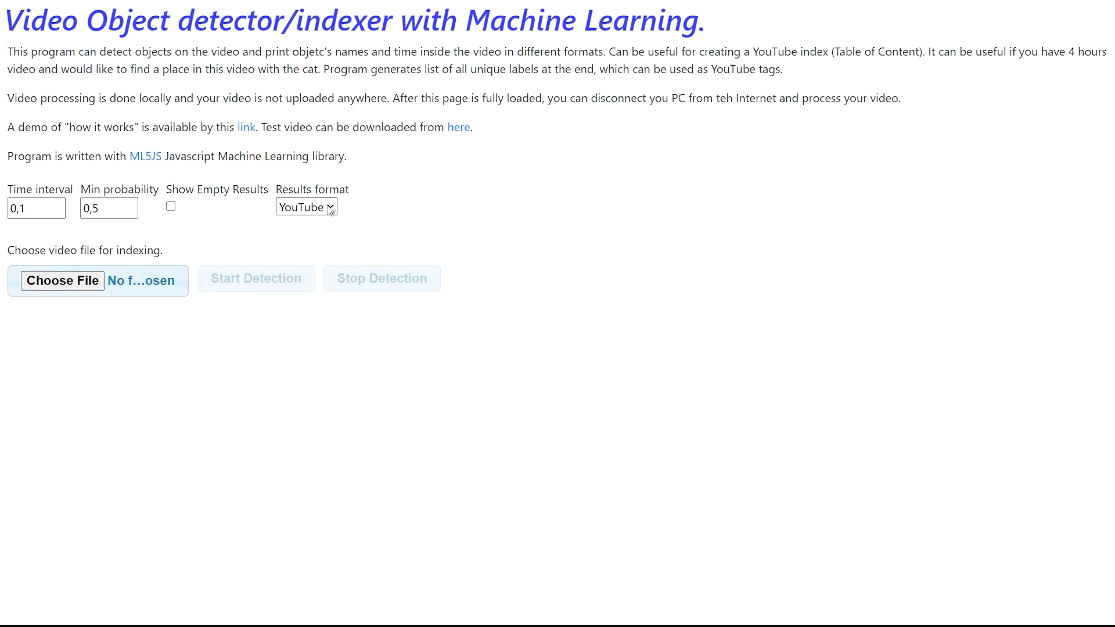
click(331, 207)
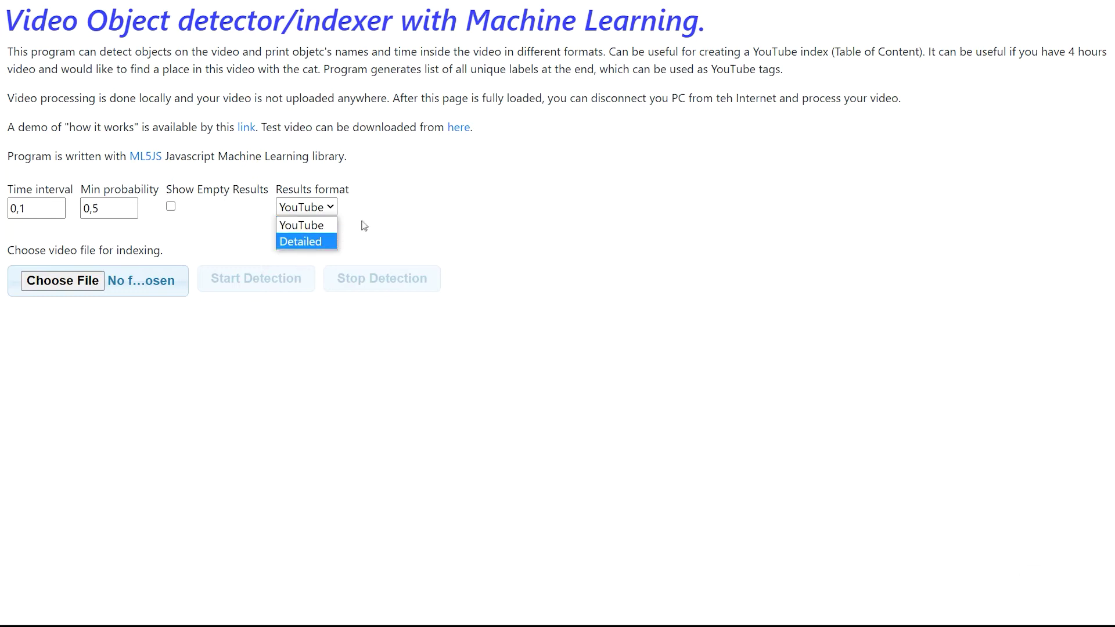
click(391, 216)
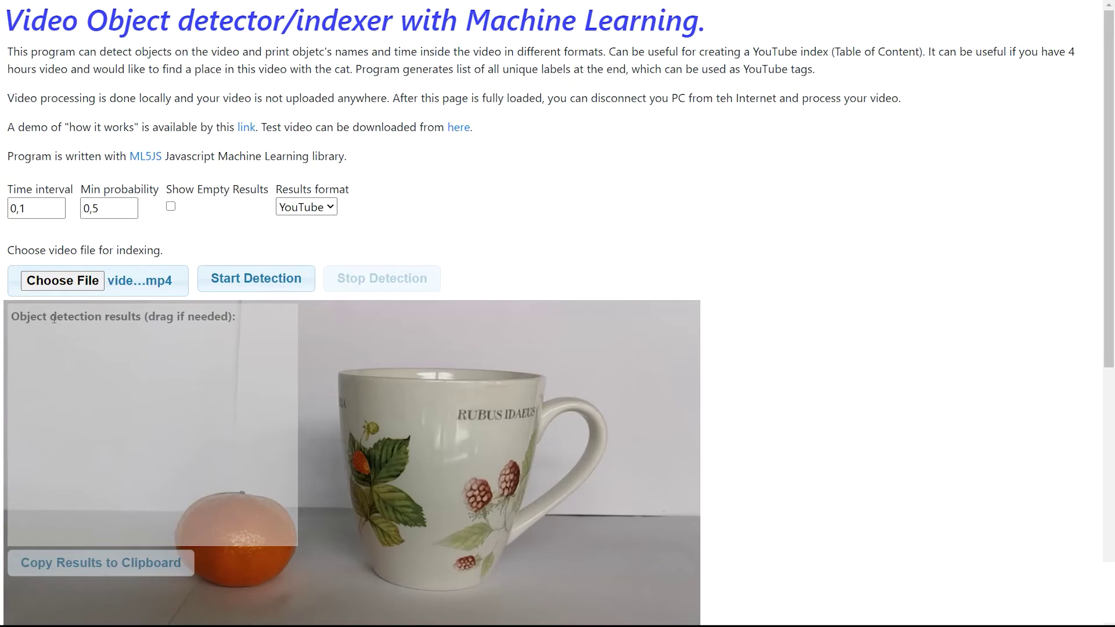
- Move the results panel right of the video and change the time interval to 3
drag(52, 319, 626, 316)
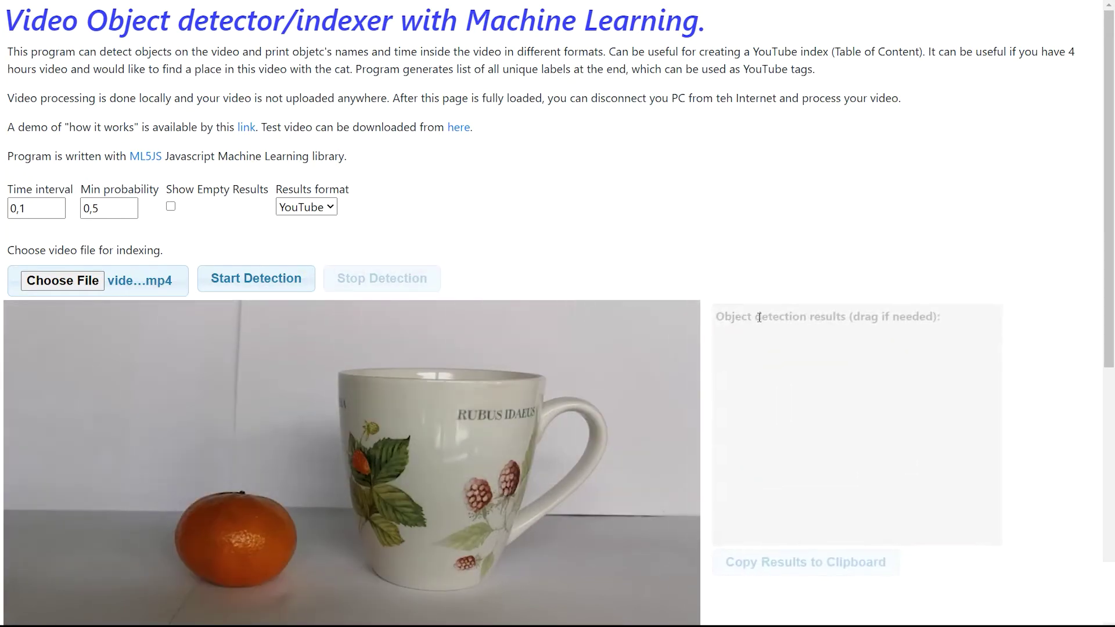
scroll(650, 309, down, 3)
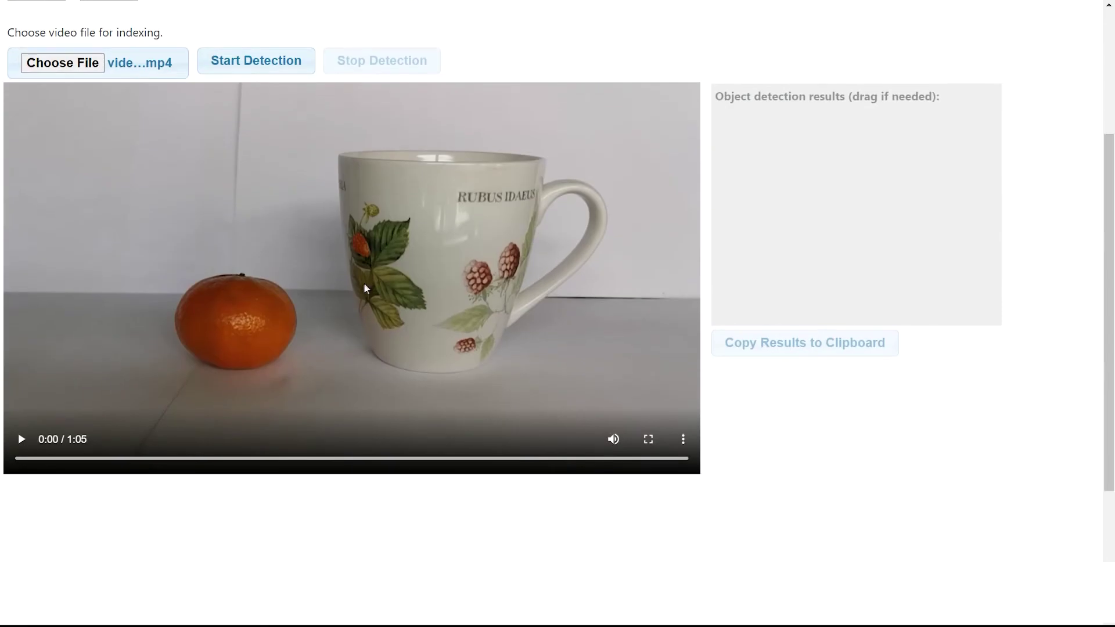
mouse_move(941, 143)
mouse_down()
mouse_move(477, 230)
mouse_move(862, 171)
mouse_up()
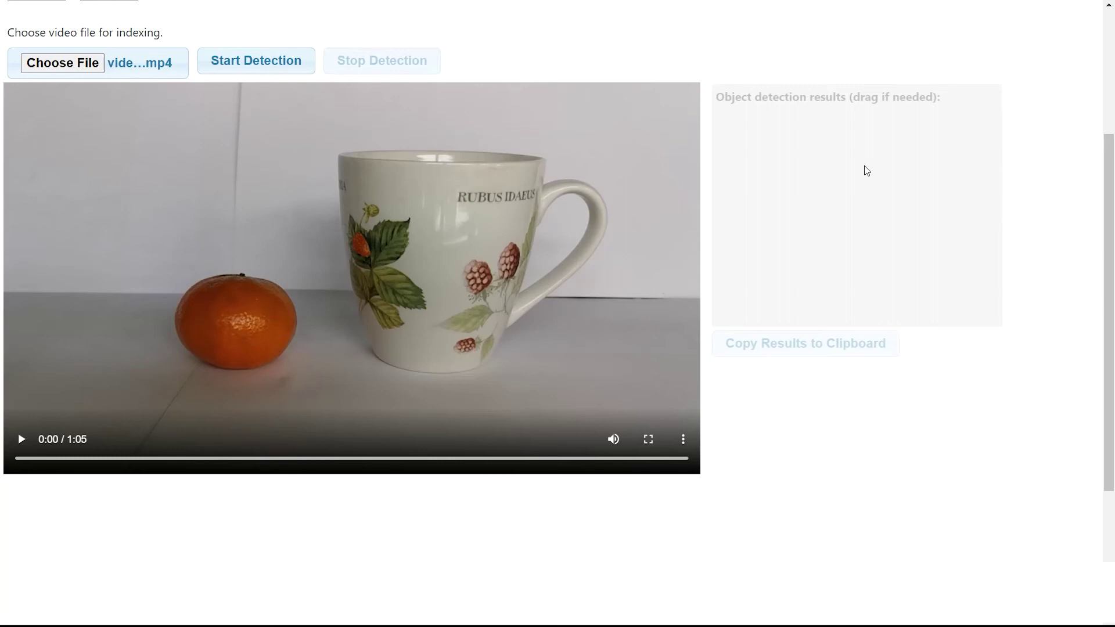
scroll(26, 375, up, 2)
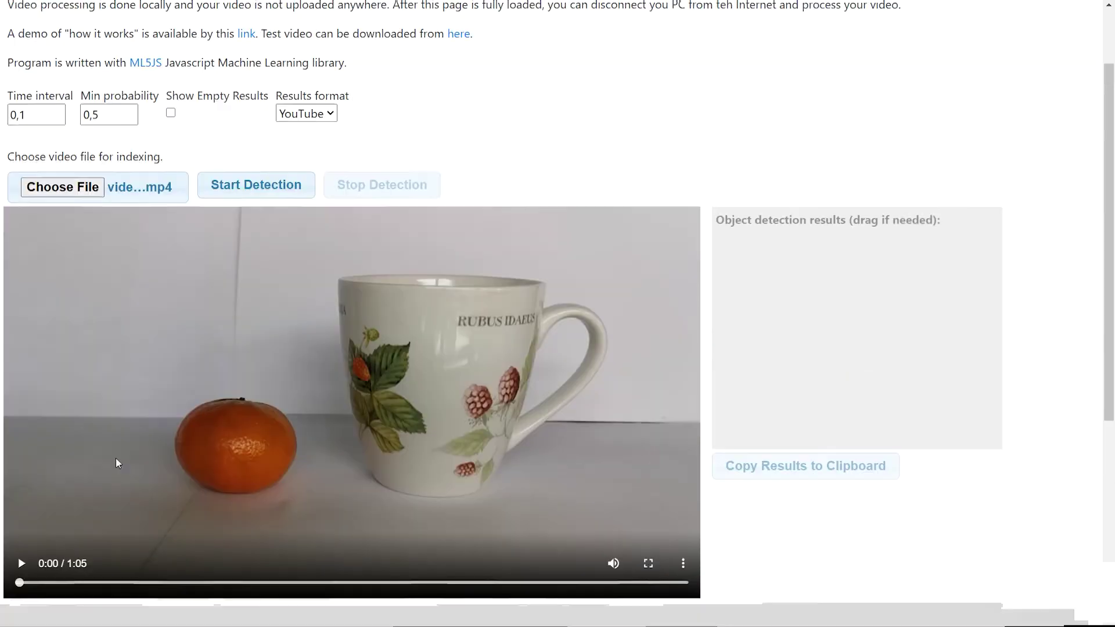
drag(43, 136, 3, 133)
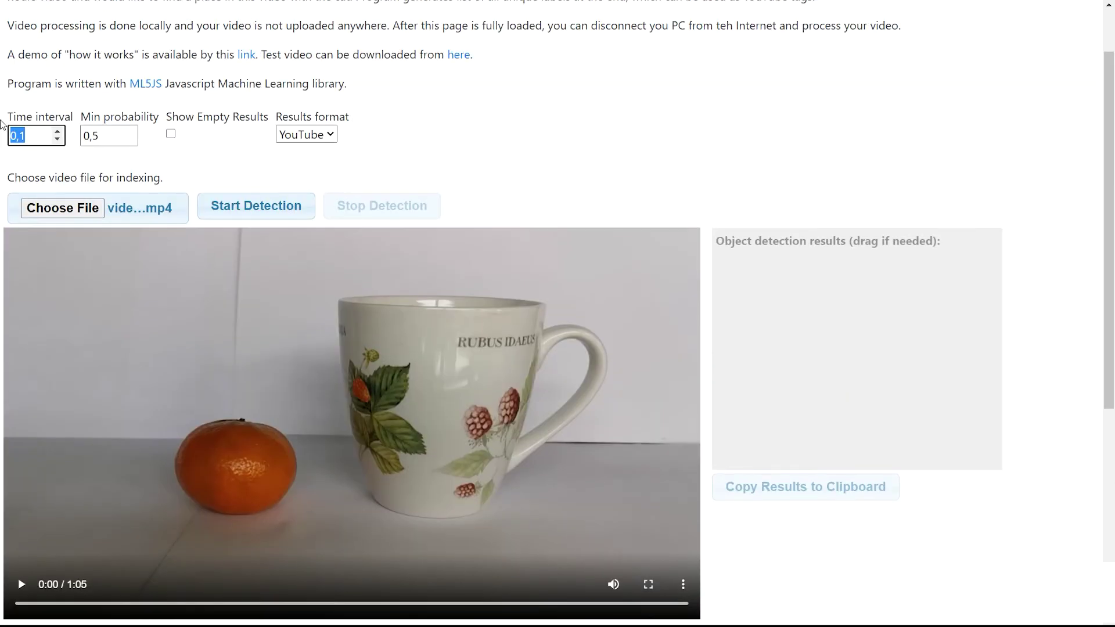
text(3)
key(Tab)
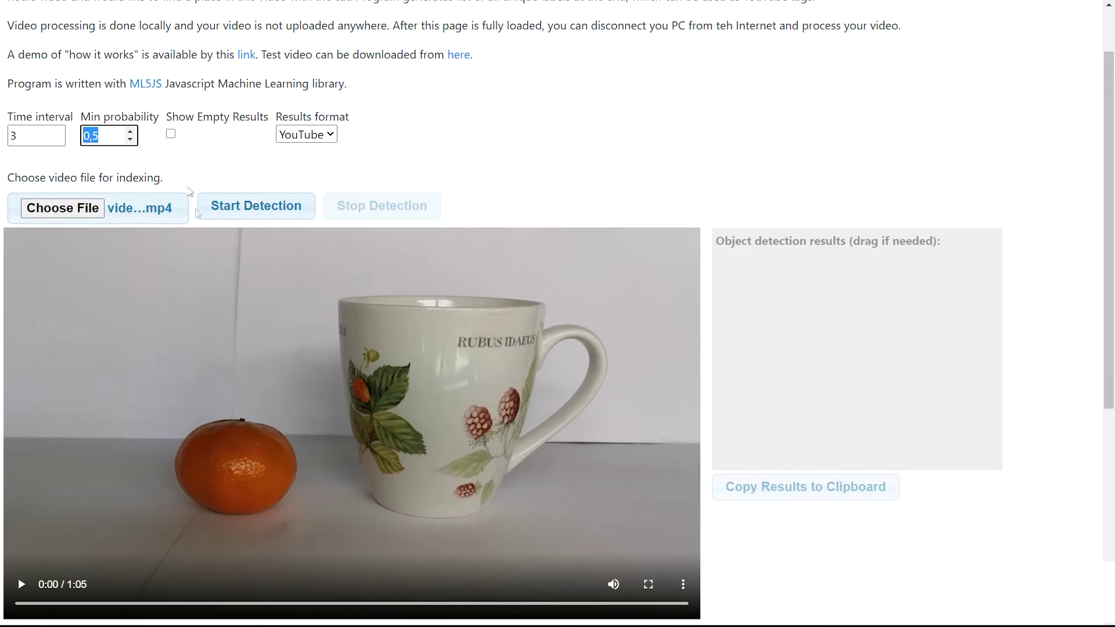
scroll(197, 216, down, 1)
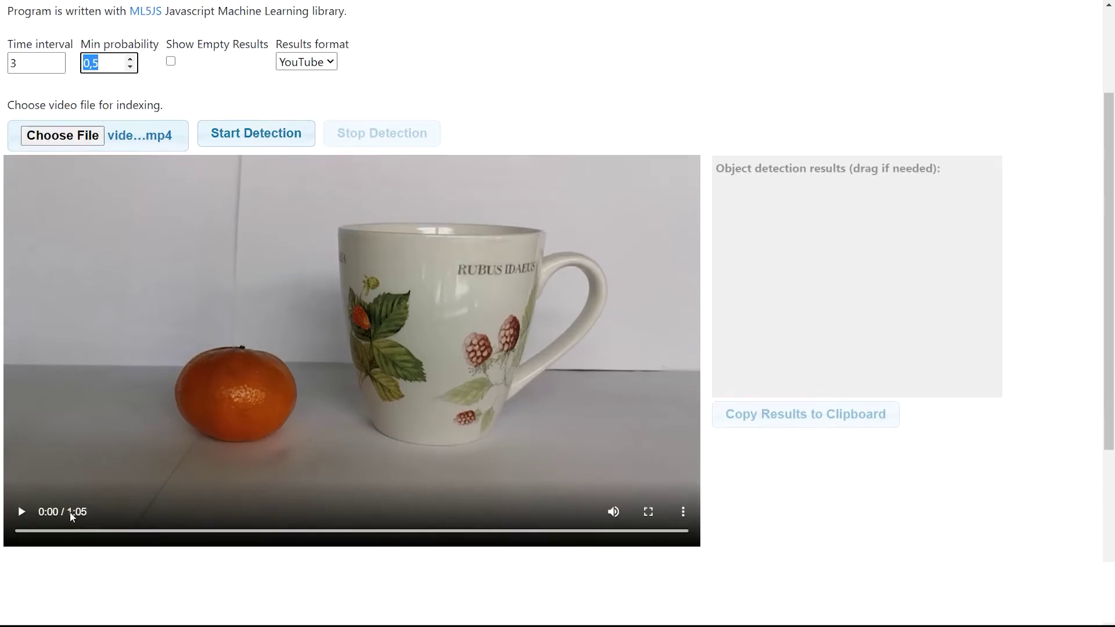
- Run Start Detection on the mug-and-orange video and let indexing finish
click(269, 136)
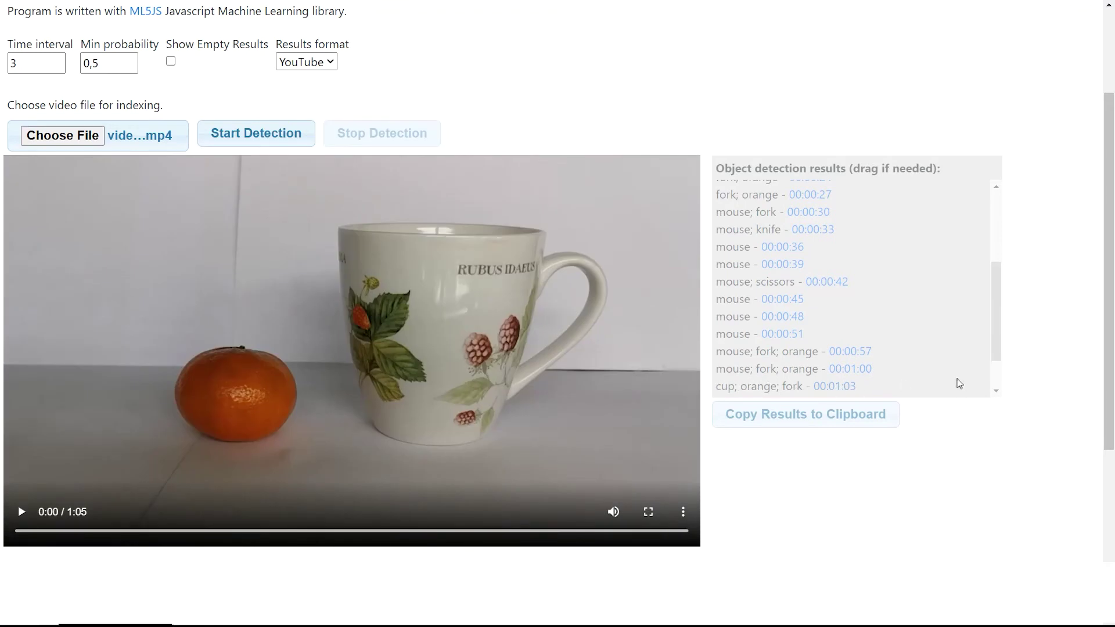
drag(995, 329, 992, 364)
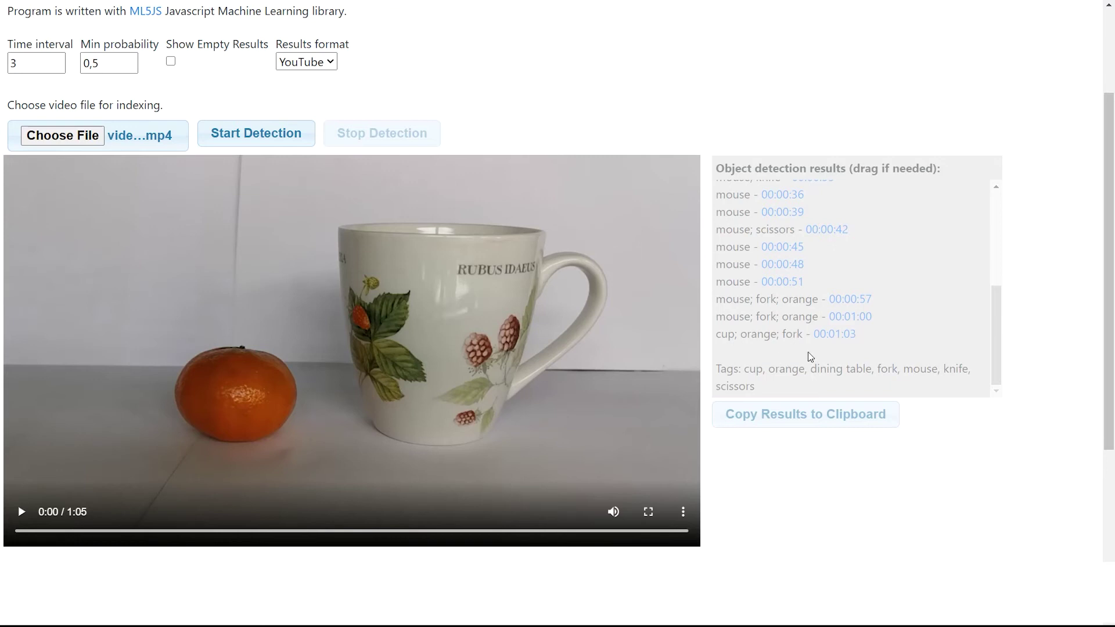
- Copy the detection results and paste them into a new maximized Notepad
click(783, 419)
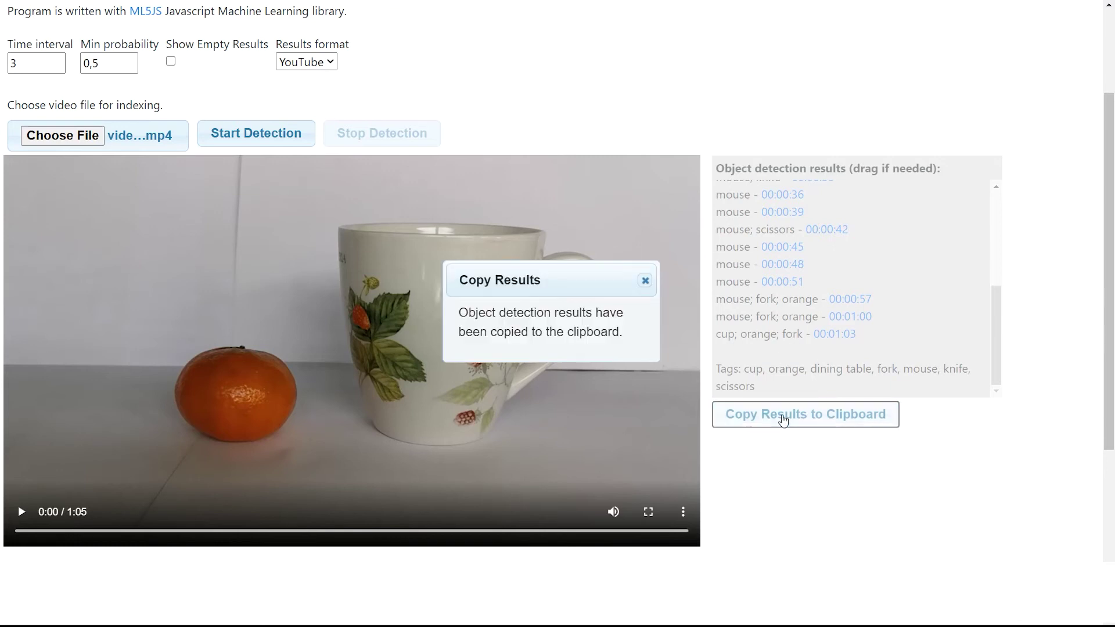
click(645, 281)
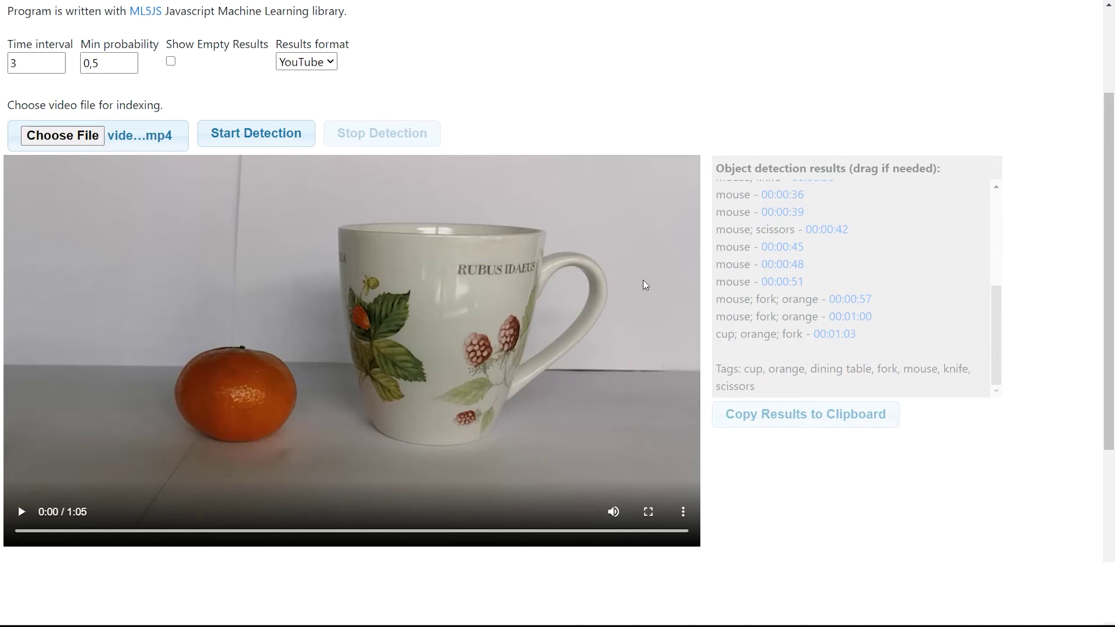
key(super+r)
key(Return)
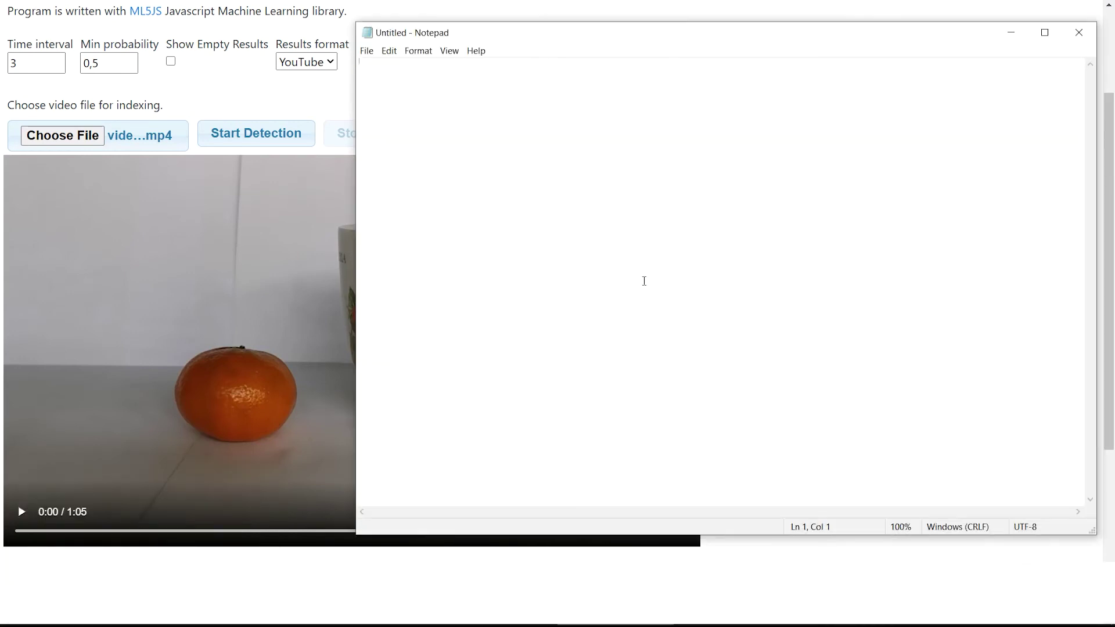
key(ctrl+v)
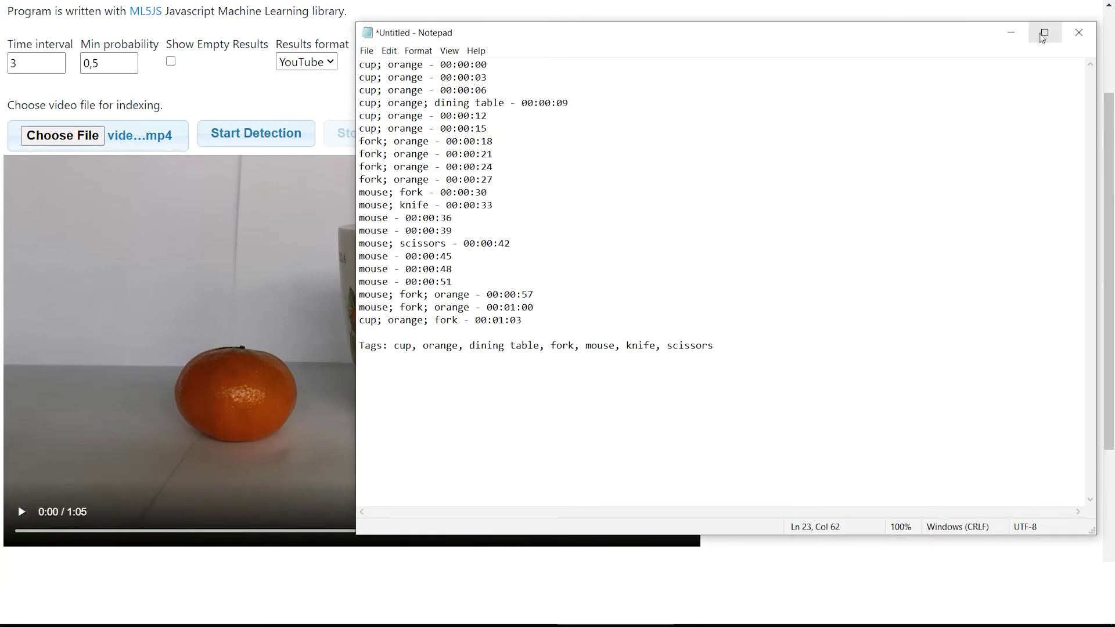
click(1045, 33)
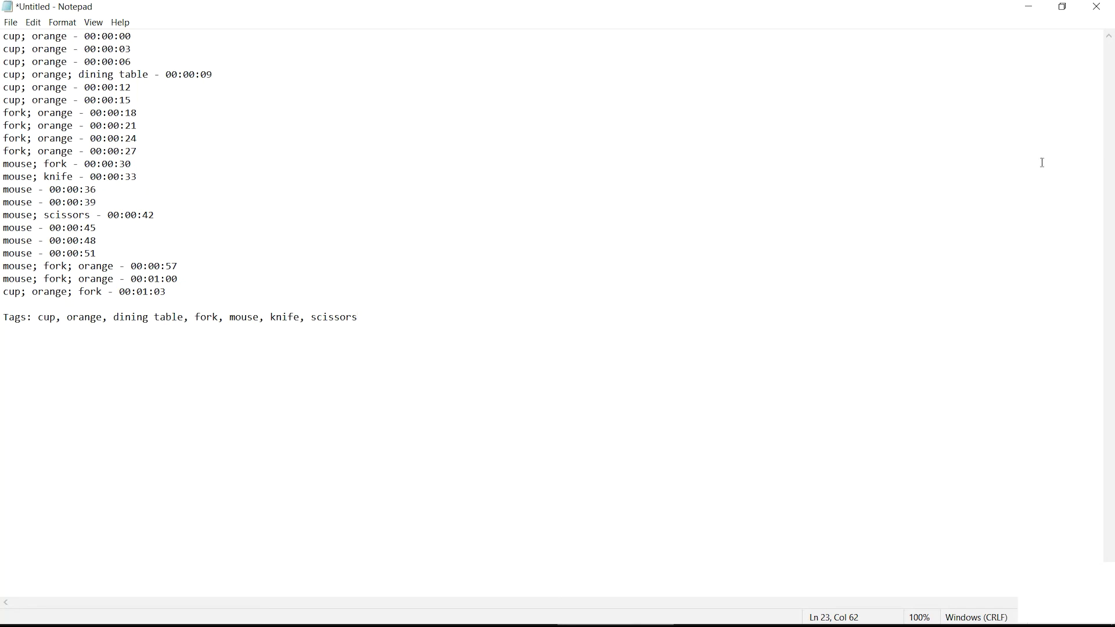
- Snap the results Notepad left and a second, empty Notepad right
key(super+Left)
key(super+r)
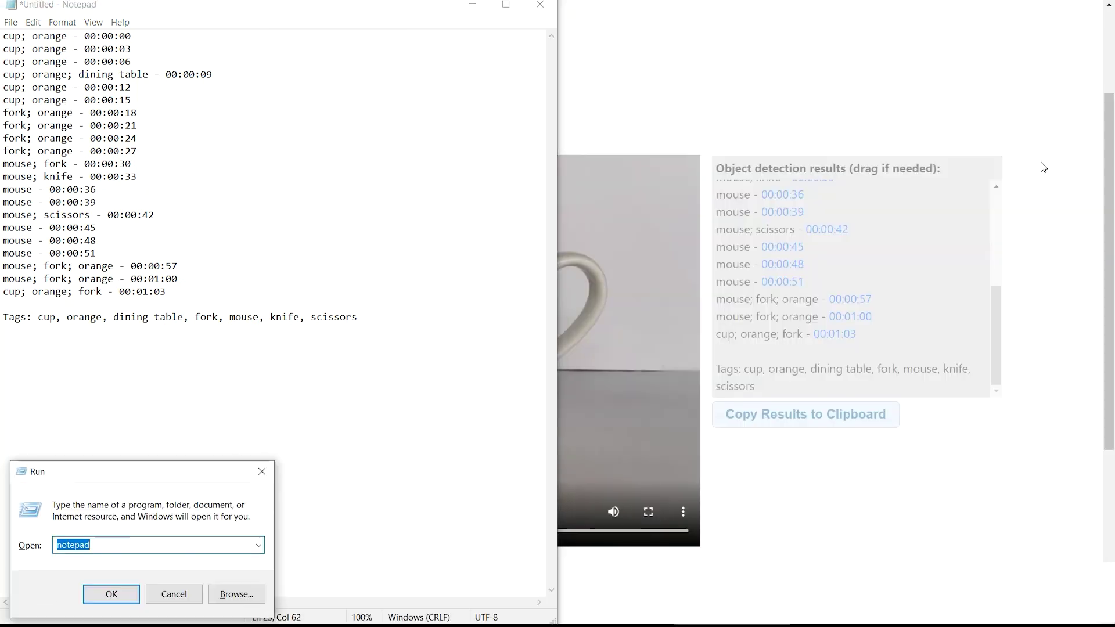
key(Return)
key(super+Right)
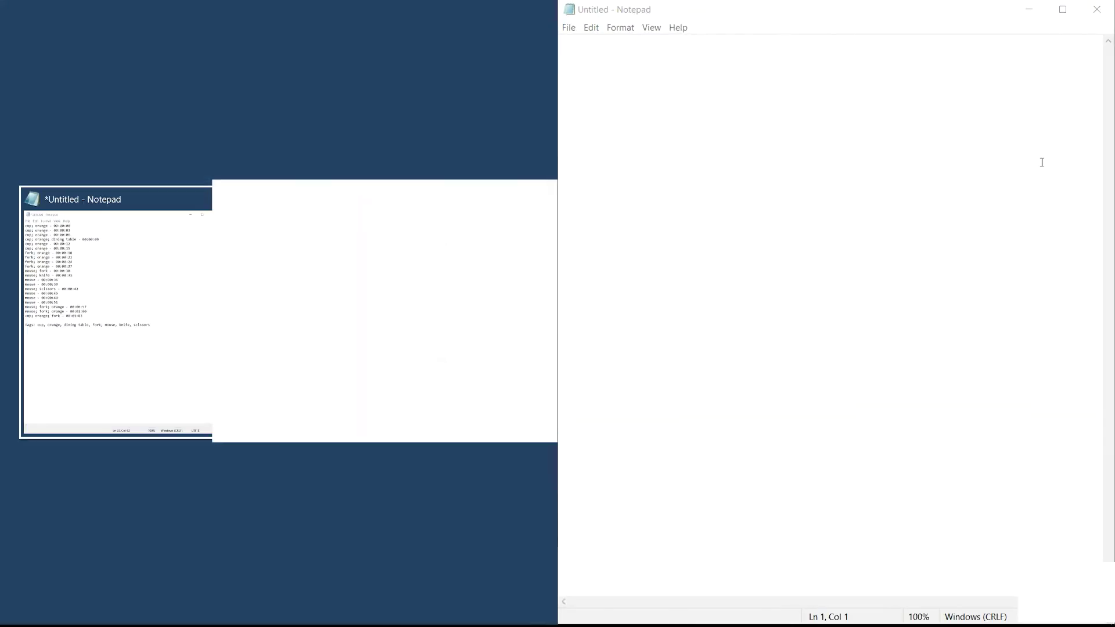
- Arrange both Notepads and review the 0:09 line, flagging dining table as wrong
click(157, 314)
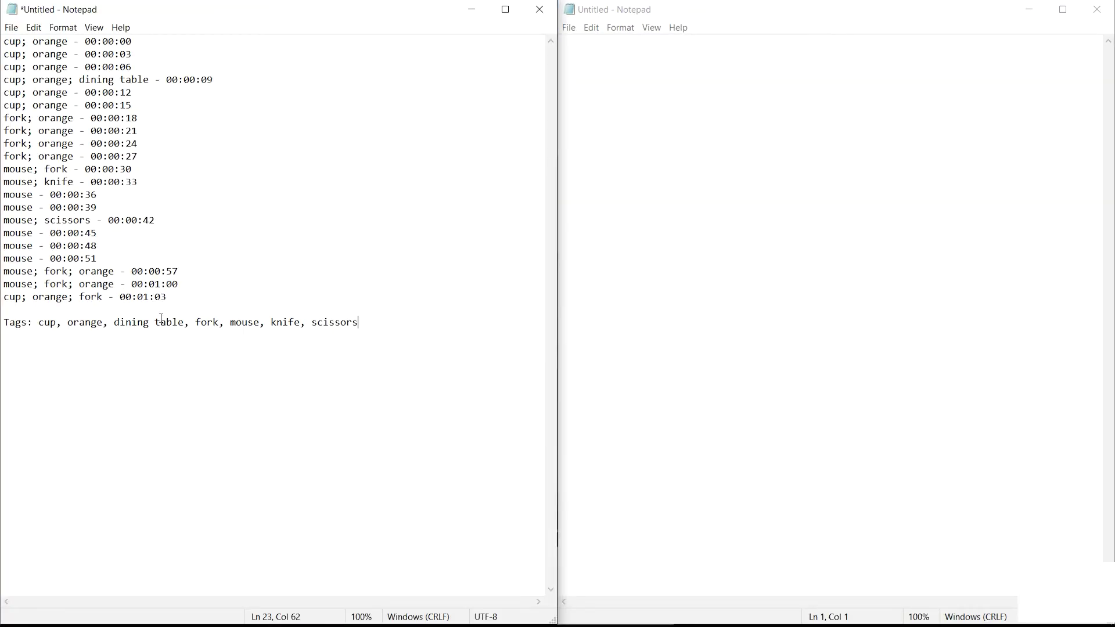
click(699, 218)
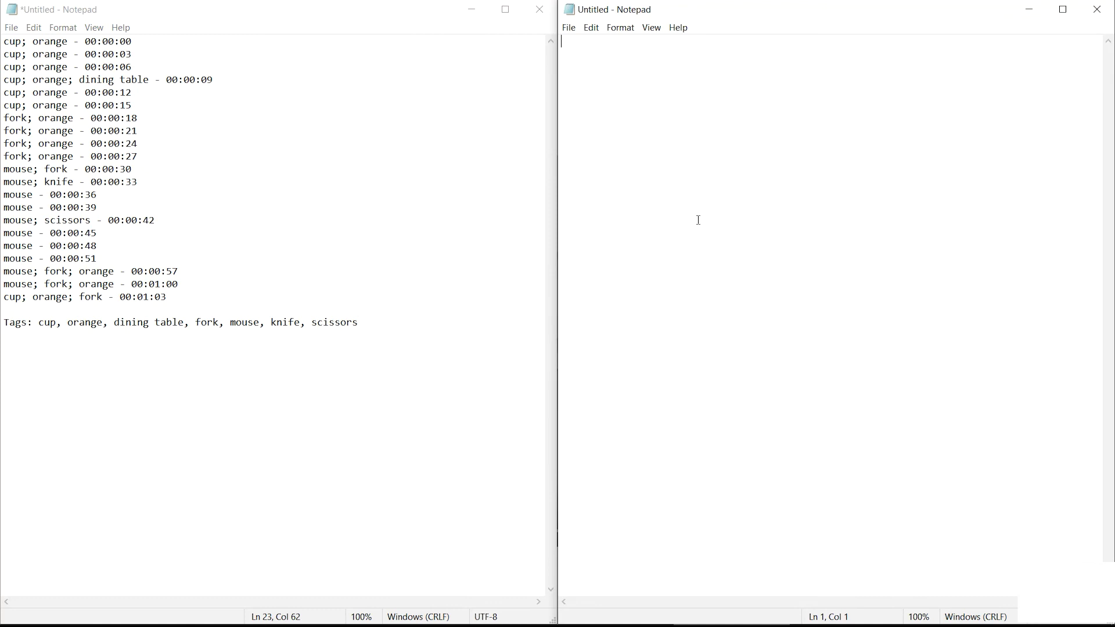
text(1)
text(00 )
text(100 100)
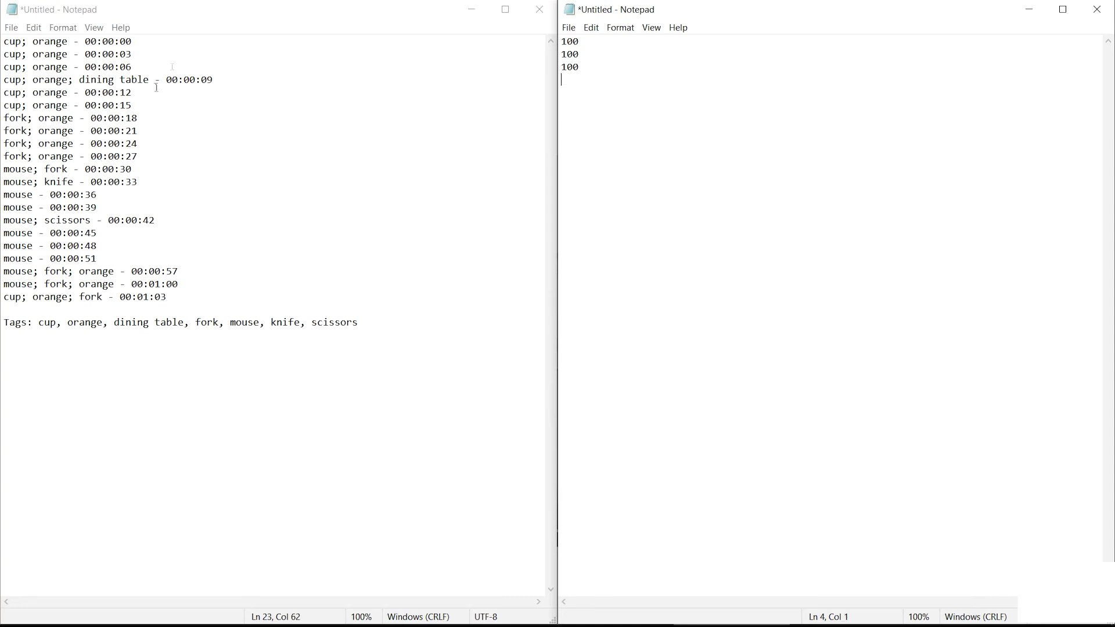
drag(240, 84, 3, 83)
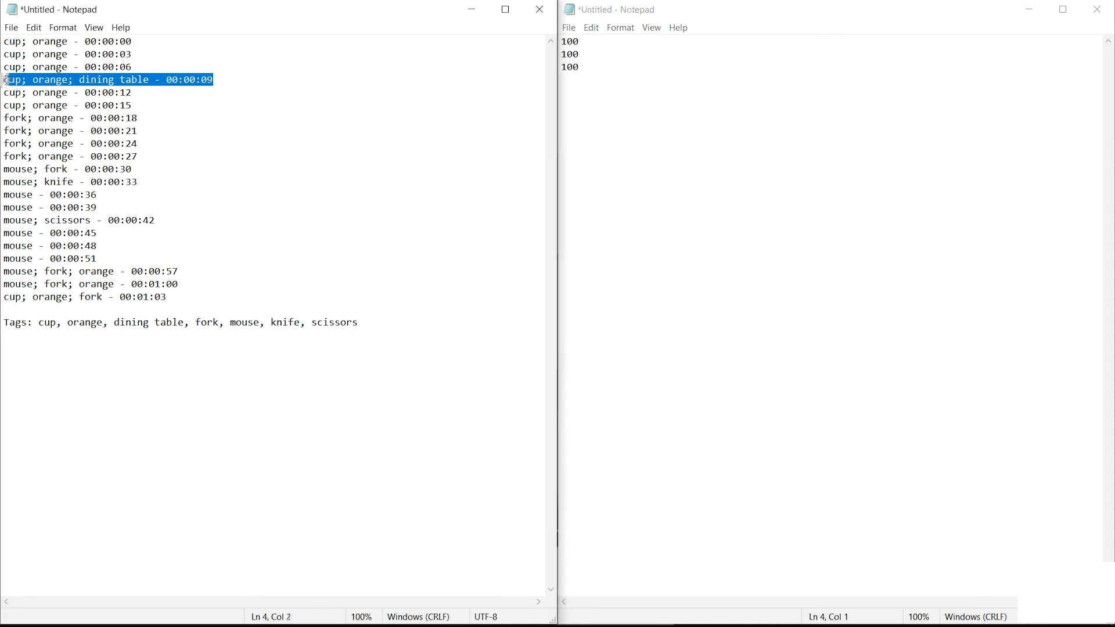
drag(77, 79, 2, 80)
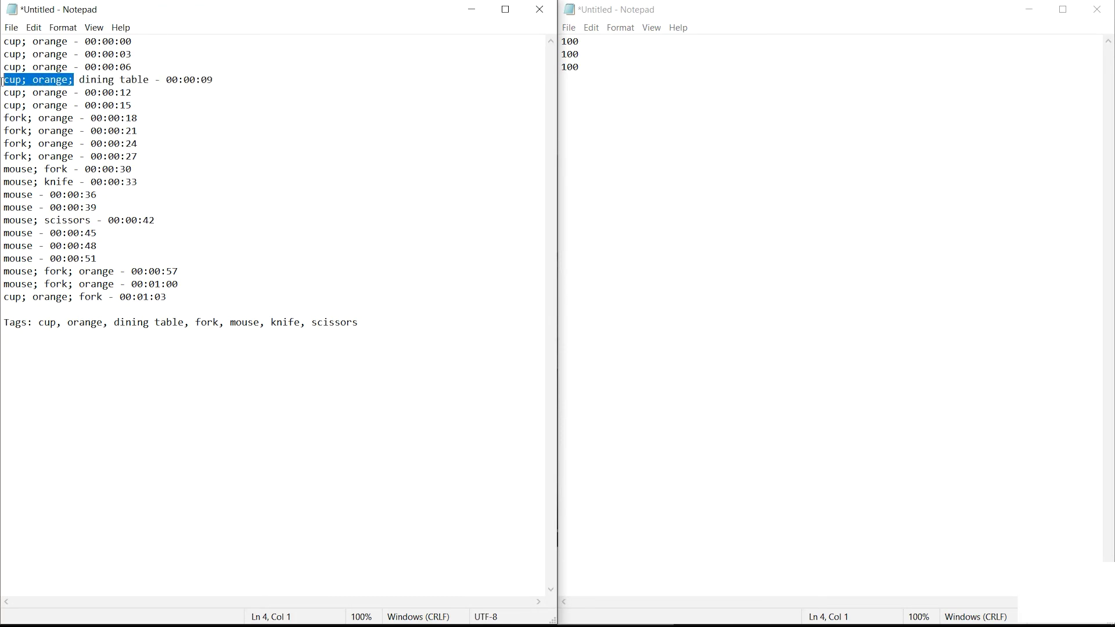
drag(76, 80, 152, 80)
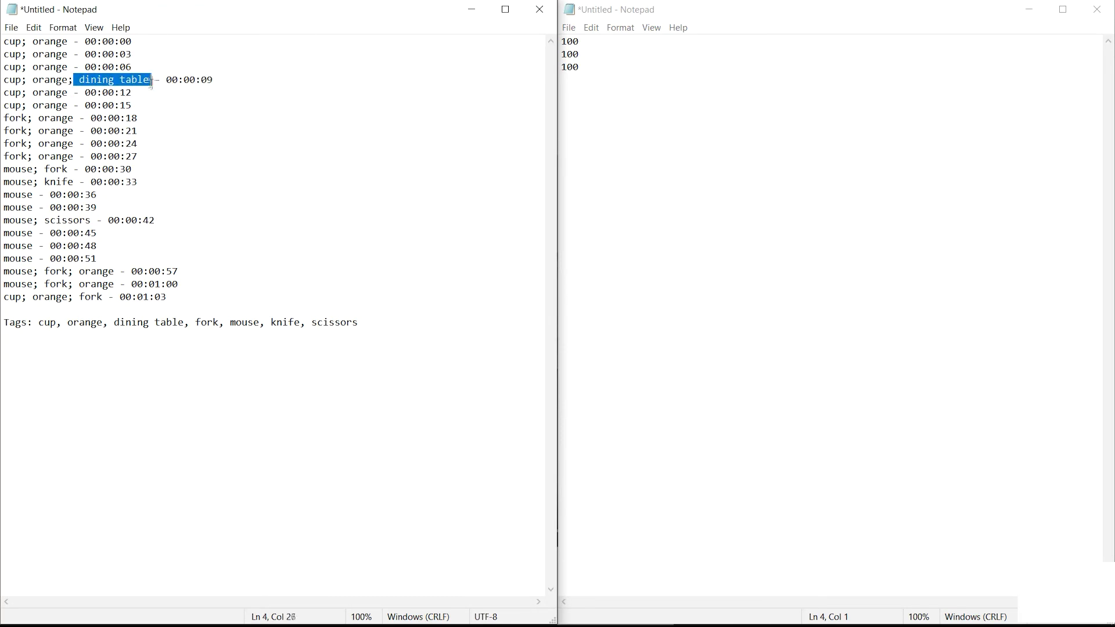
- Seek the video to 00:00:09 to verify that detection, then return to the scores
click(590, 88)
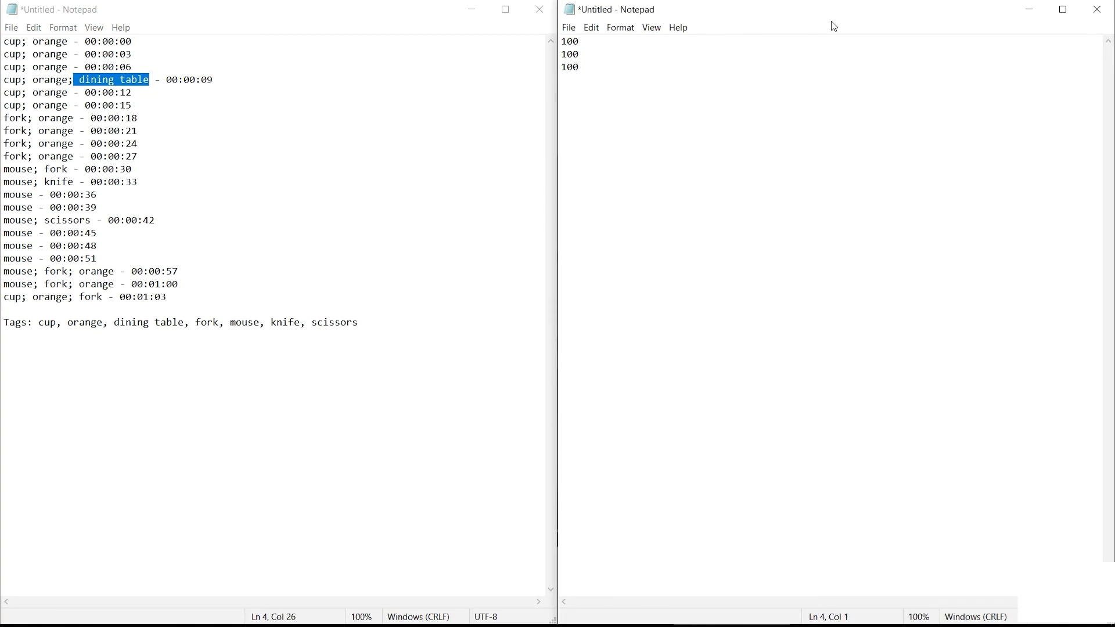
click(1031, 11)
scroll(811, 258, up, 5)
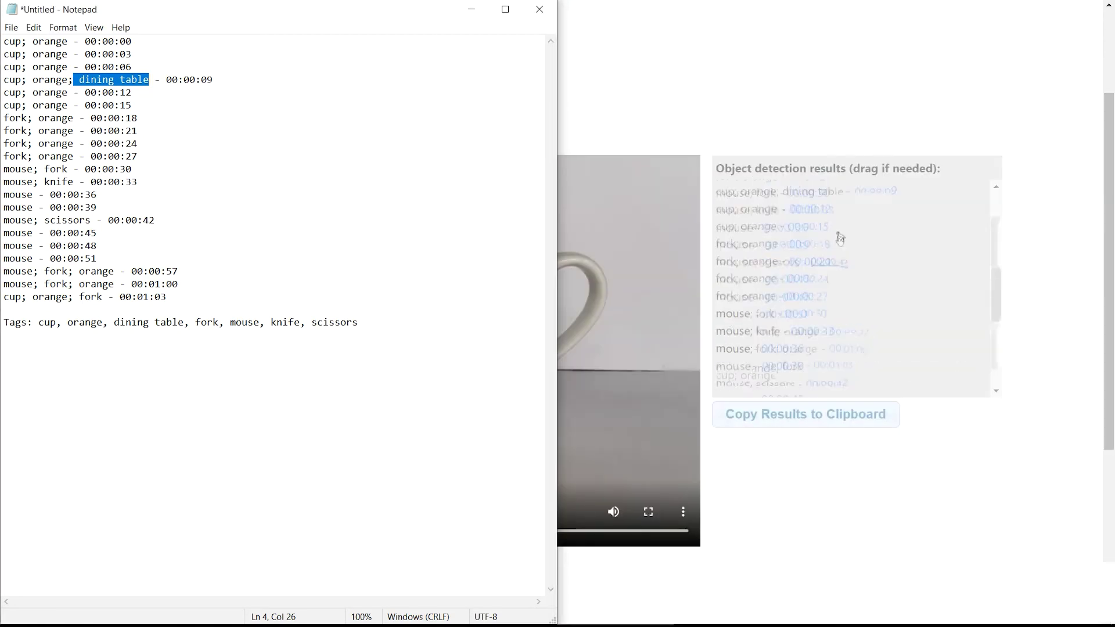
click(889, 252)
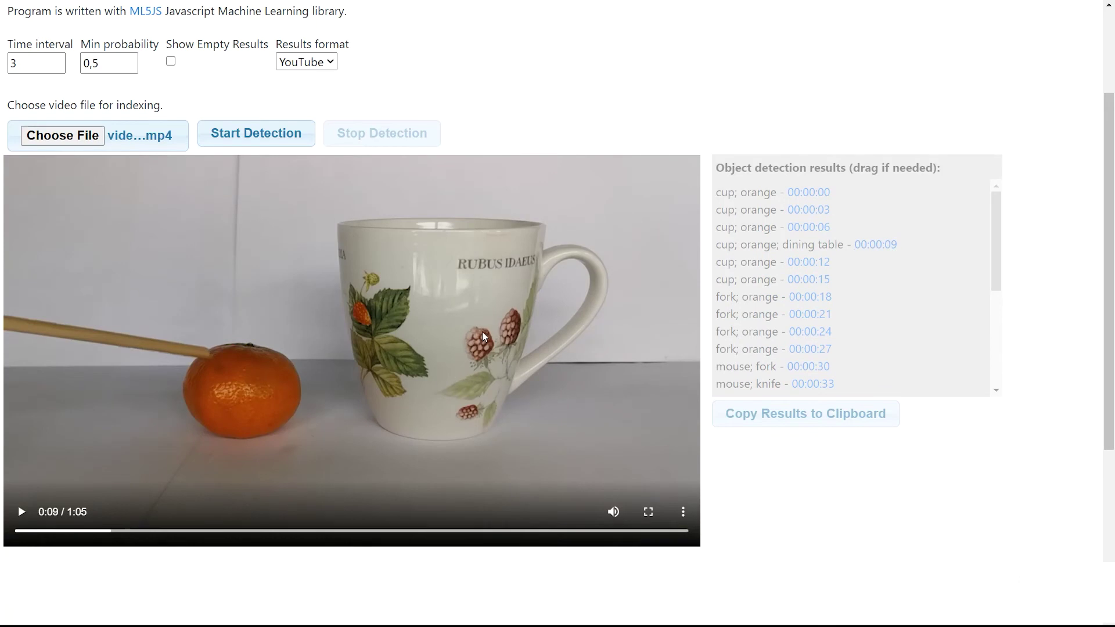
key(alt+Tab)
key(alt+Tab)
key(alt+Tab)
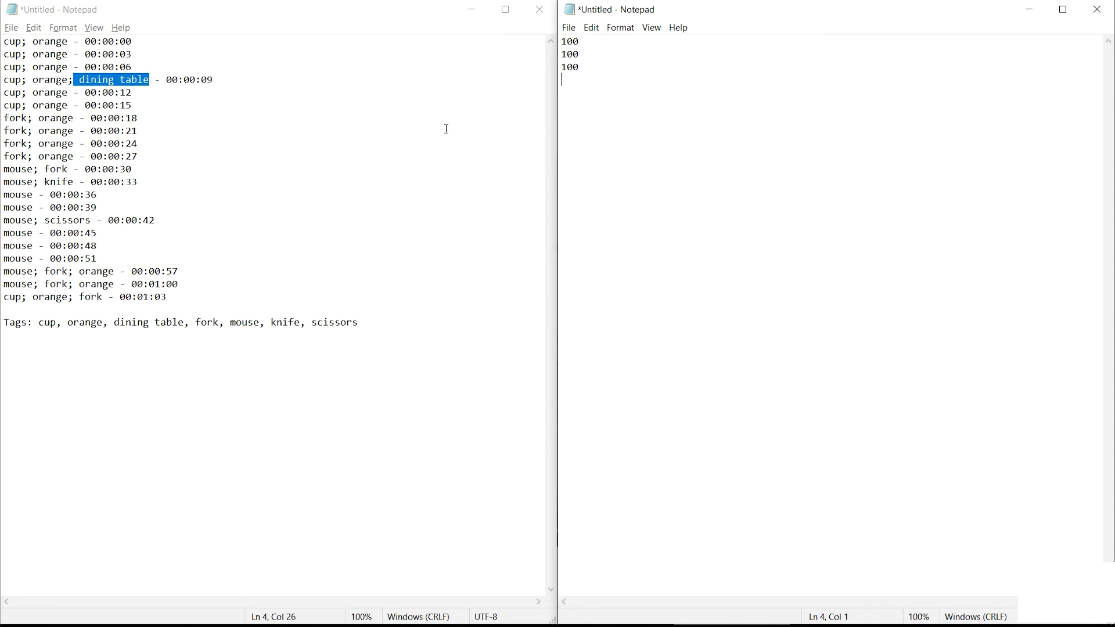
text(66 )
text(100 )
text(100 )
text(100 )
text(100)
- Add further score lines and seek the video to 00:00:33 to check it
key(Return)
text(100)
key(Return)
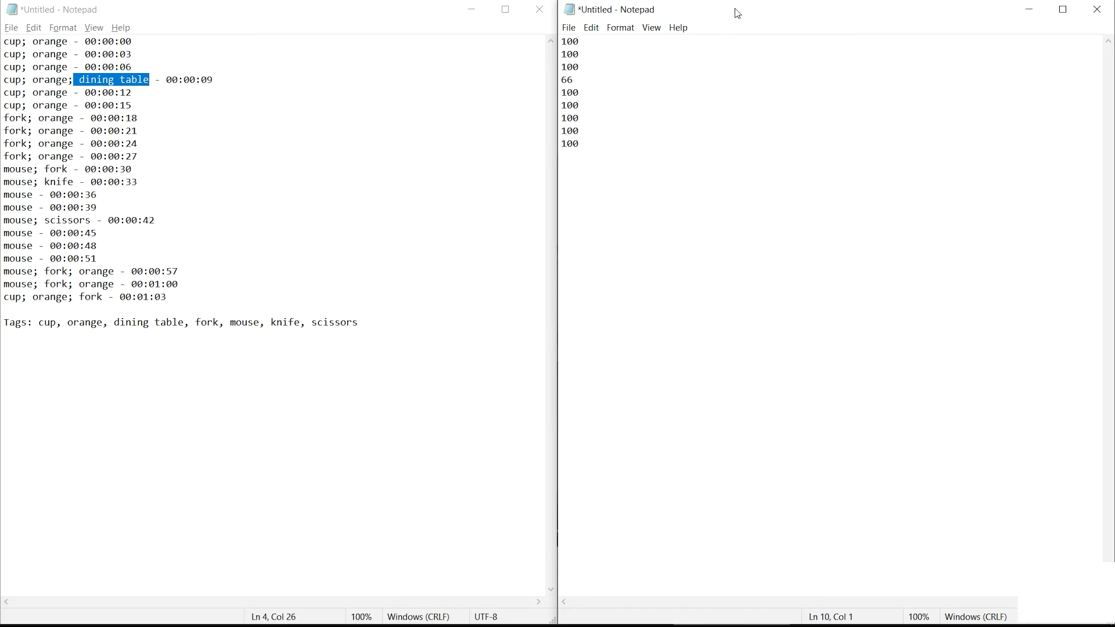
drag(737, 13, 326, 14)
text(100 )
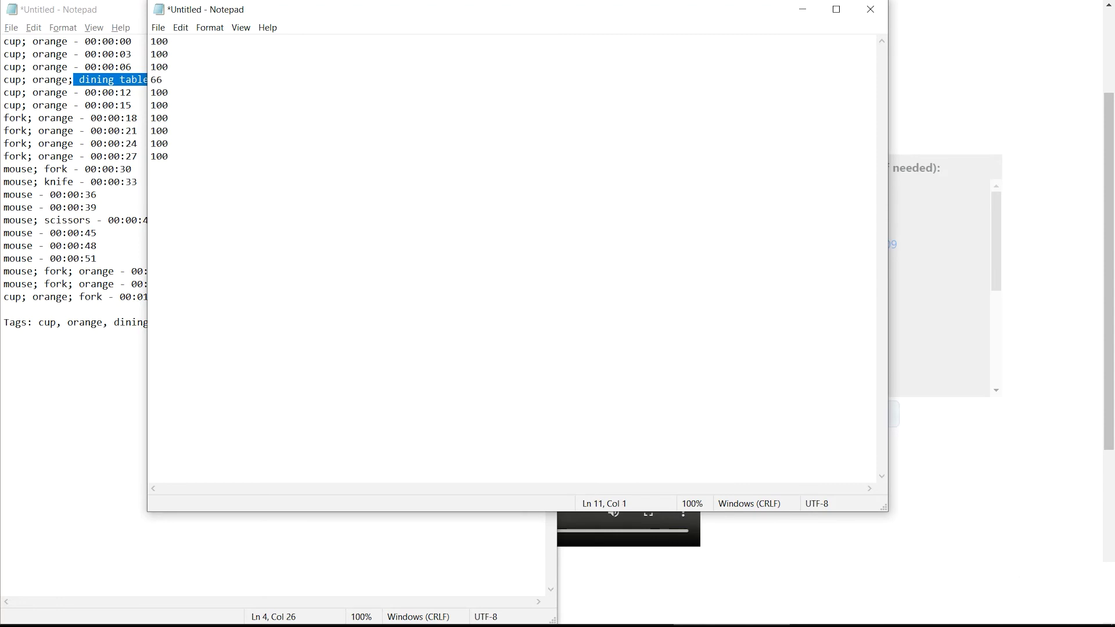
text(100 )
text(50)
click(1042, 129)
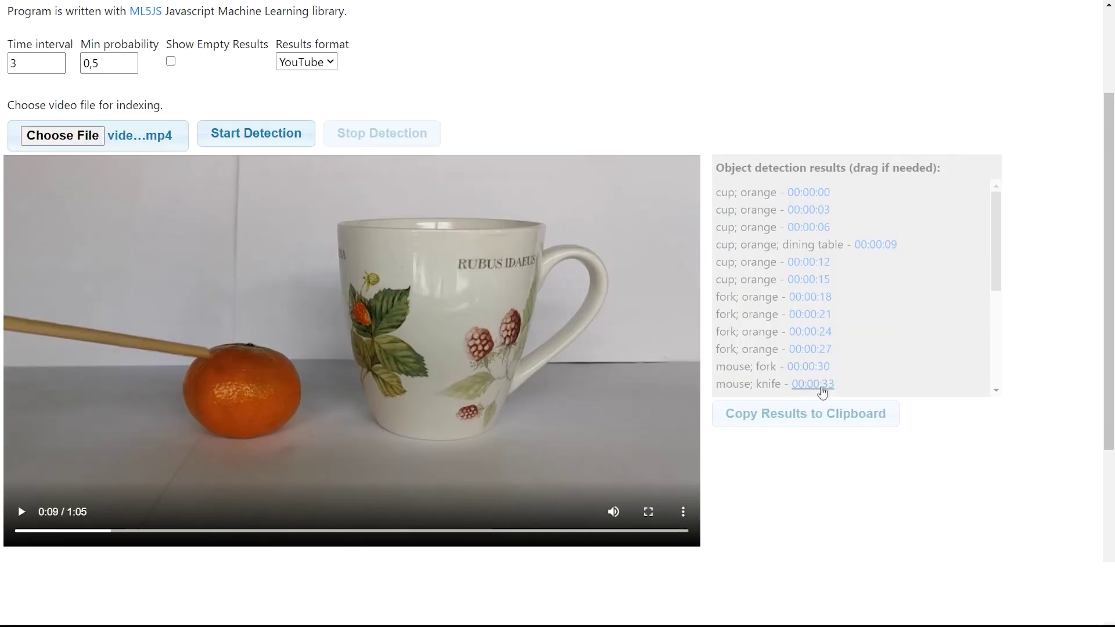
click(822, 388)
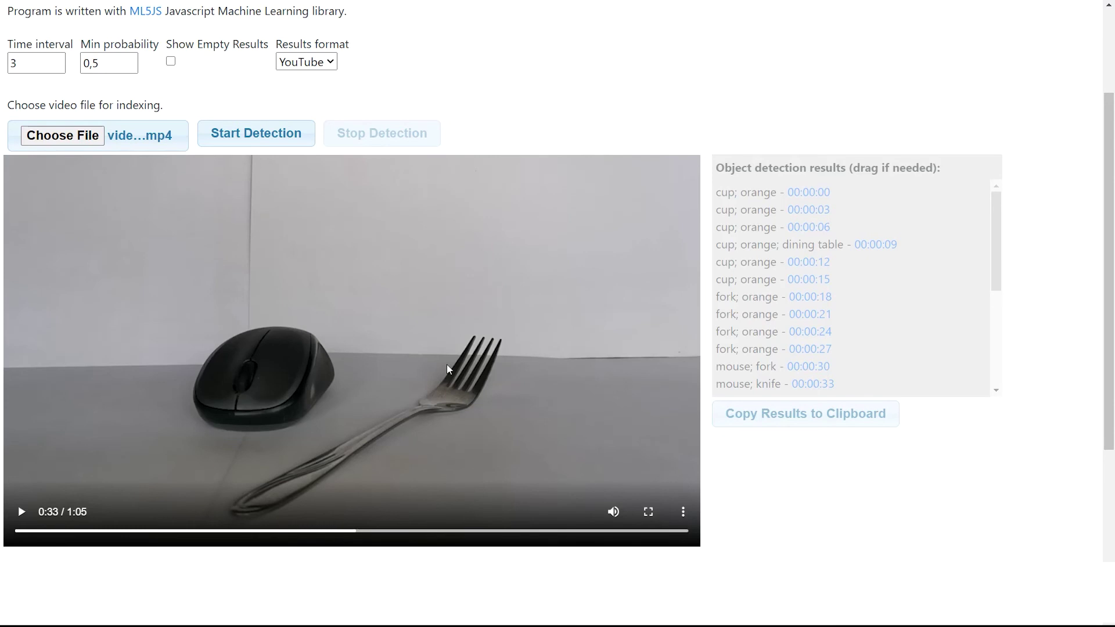
- Click the 00:00:57, 00:00:42 and 00:00:39 timestamp links to seek the video
key(alt+Tab)
key(alt+Tab)
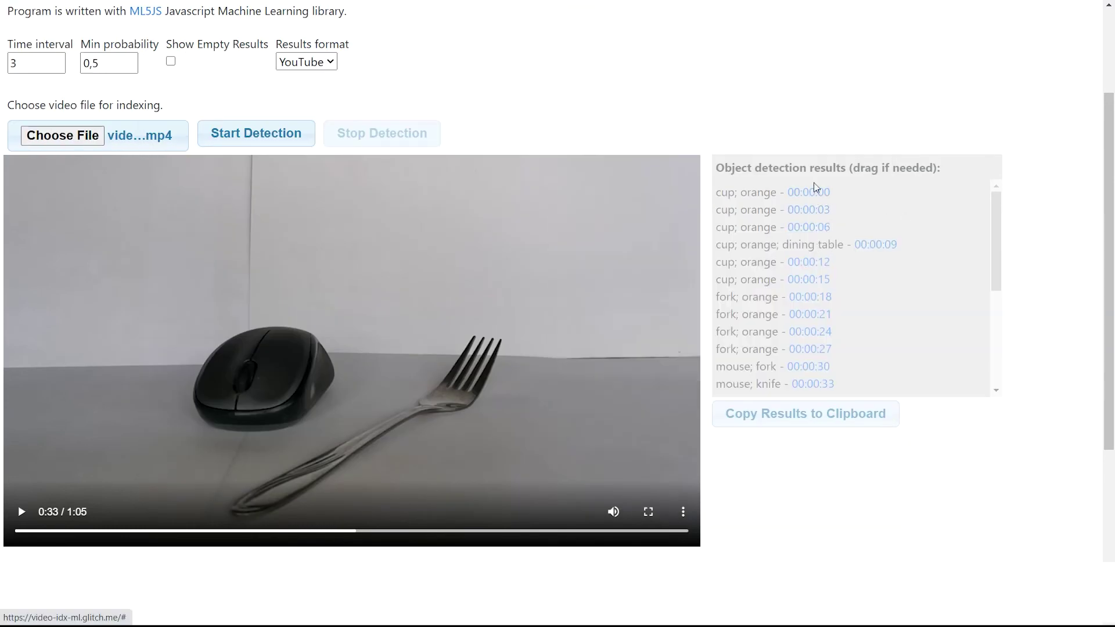
scroll(918, 333, down, 2)
scroll(862, 313, down, 1)
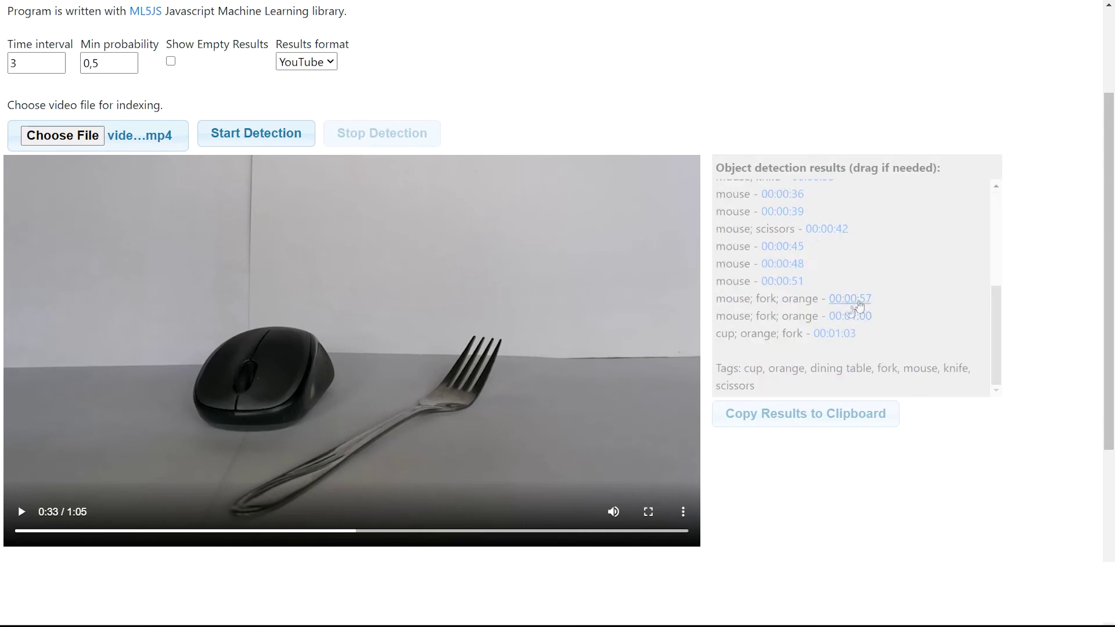
click(860, 304)
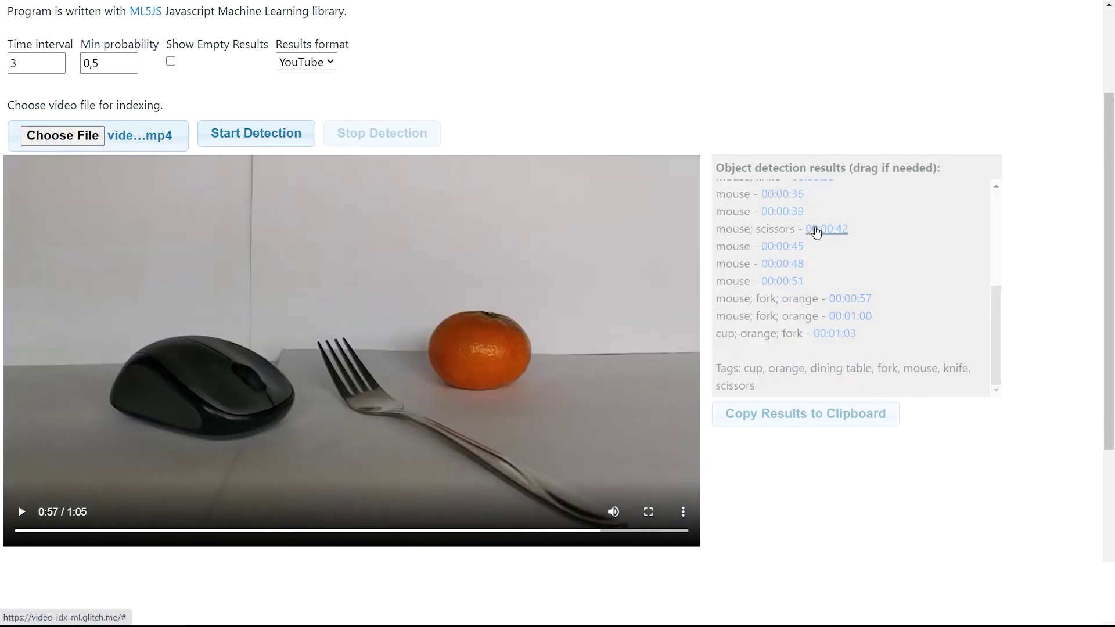
click(815, 230)
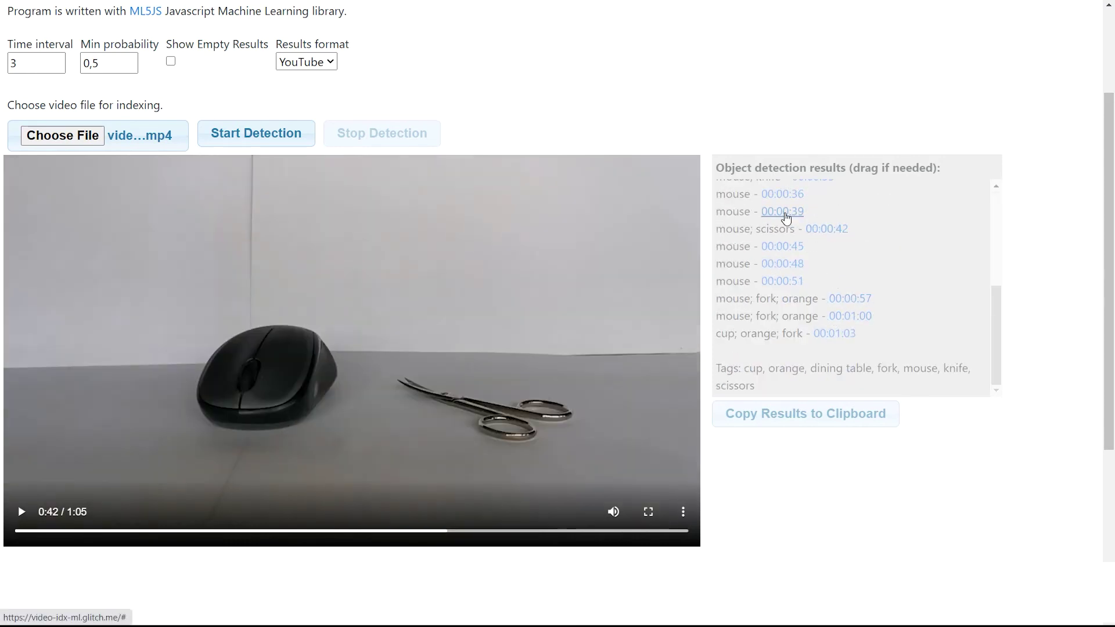
click(785, 217)
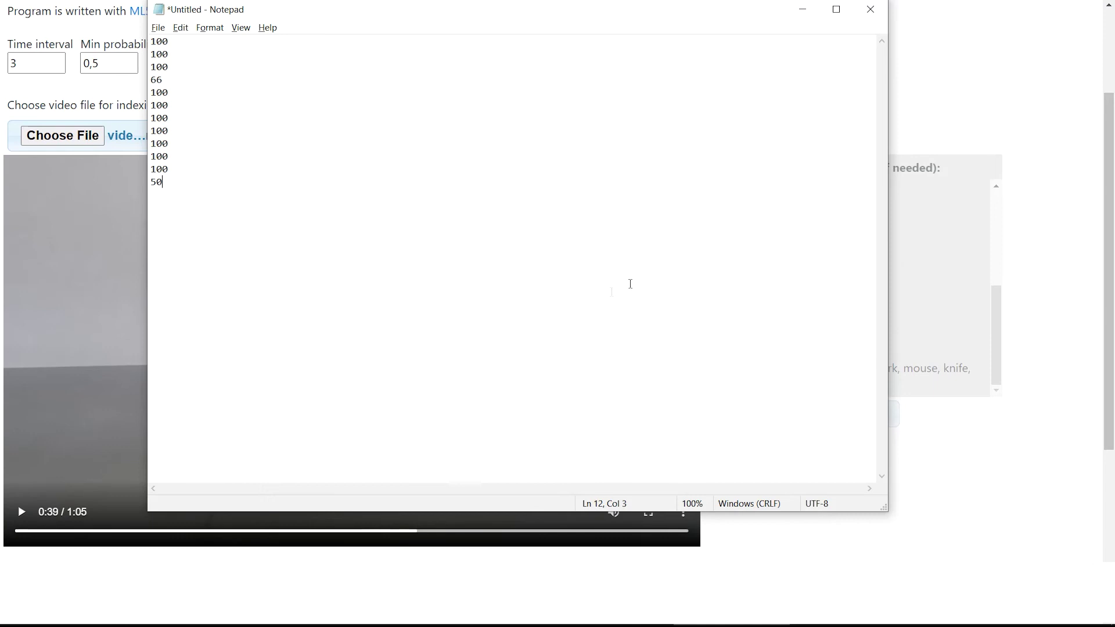
- Enter the next score and recheck the 00:00:42 detection in the video
click(584, 237)
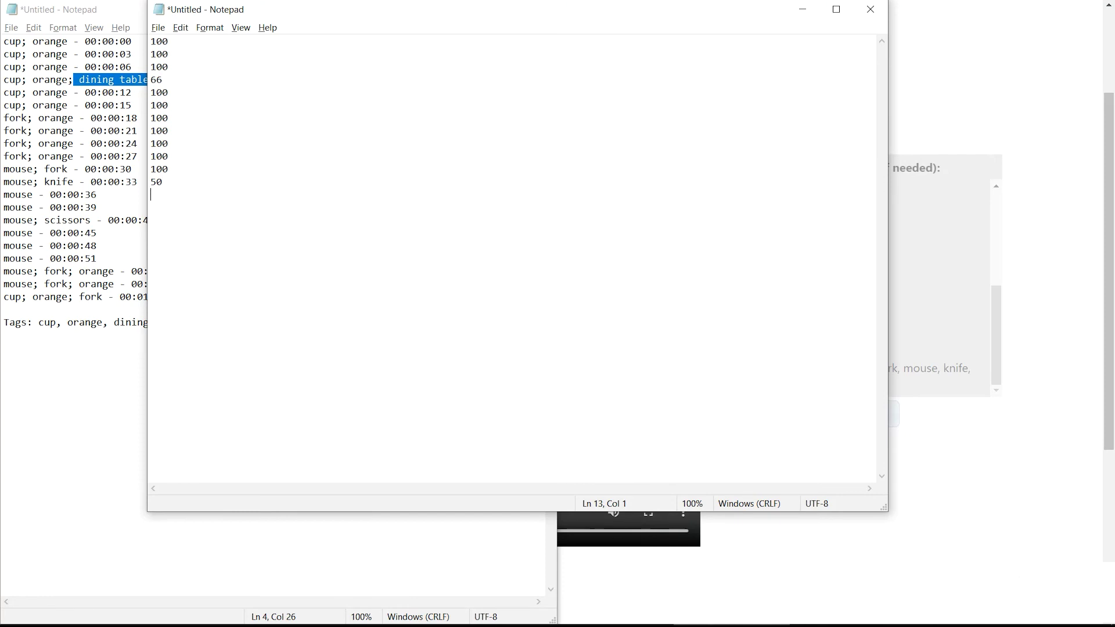
text(50 )
text(50)
key(Return)
click(89, 221)
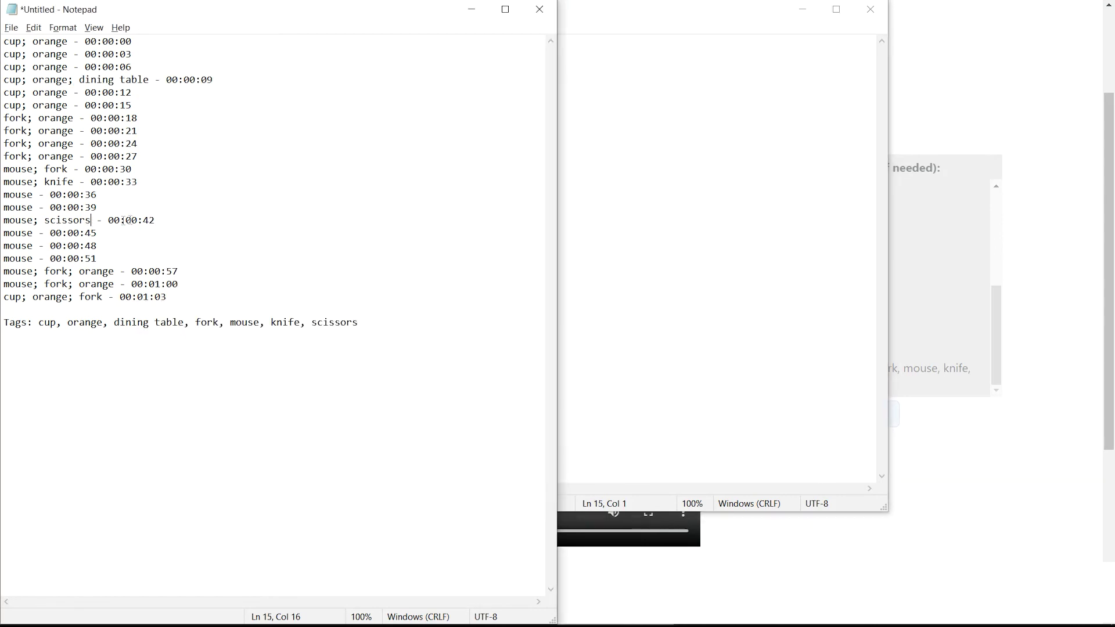
click(1011, 222)
click(833, 229)
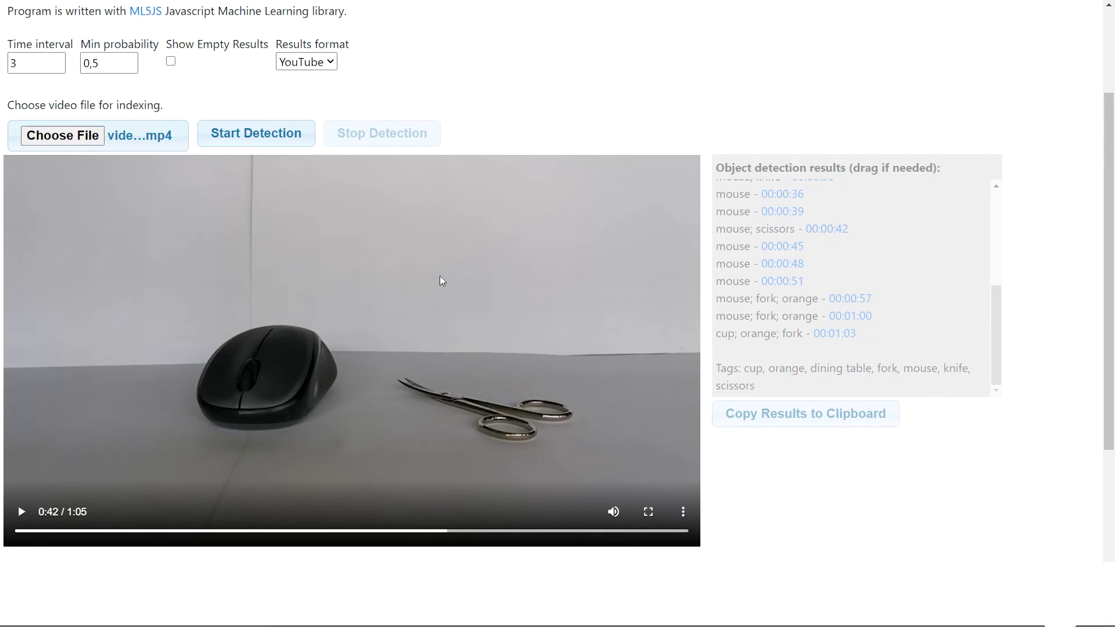
key(alt+Tab)
key(alt+Tab)
- Type the remaining scores, ending with three 100s, and launch calc
key(Tab)
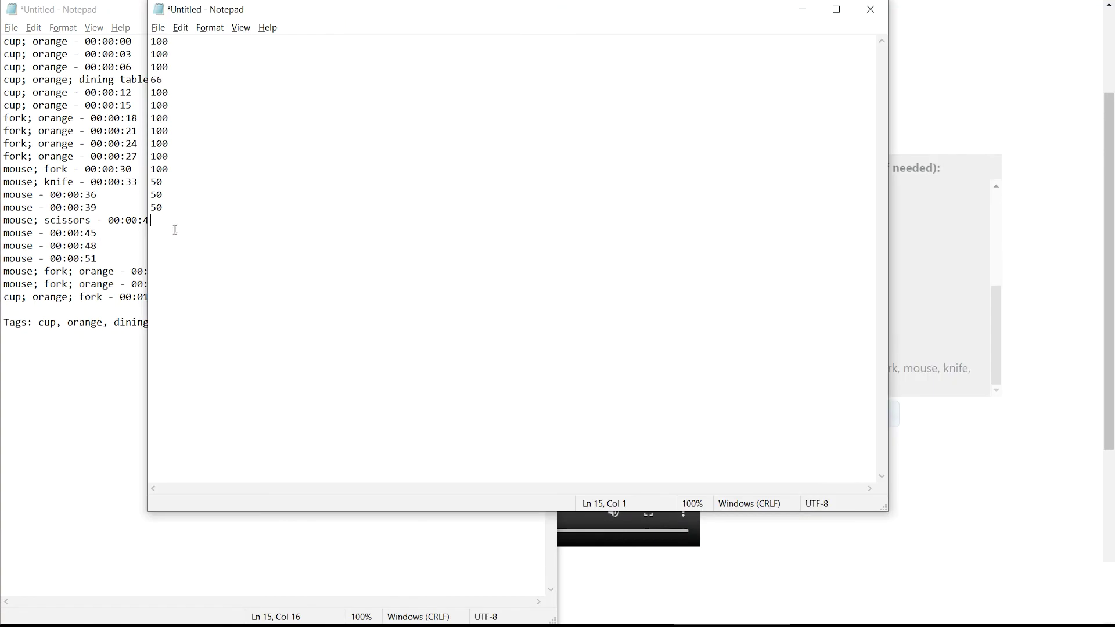
text(100 )
text(50)
key(Return)
text(50 )
text(50 )
text(100 )
text(100)
key(Return)
text(100)
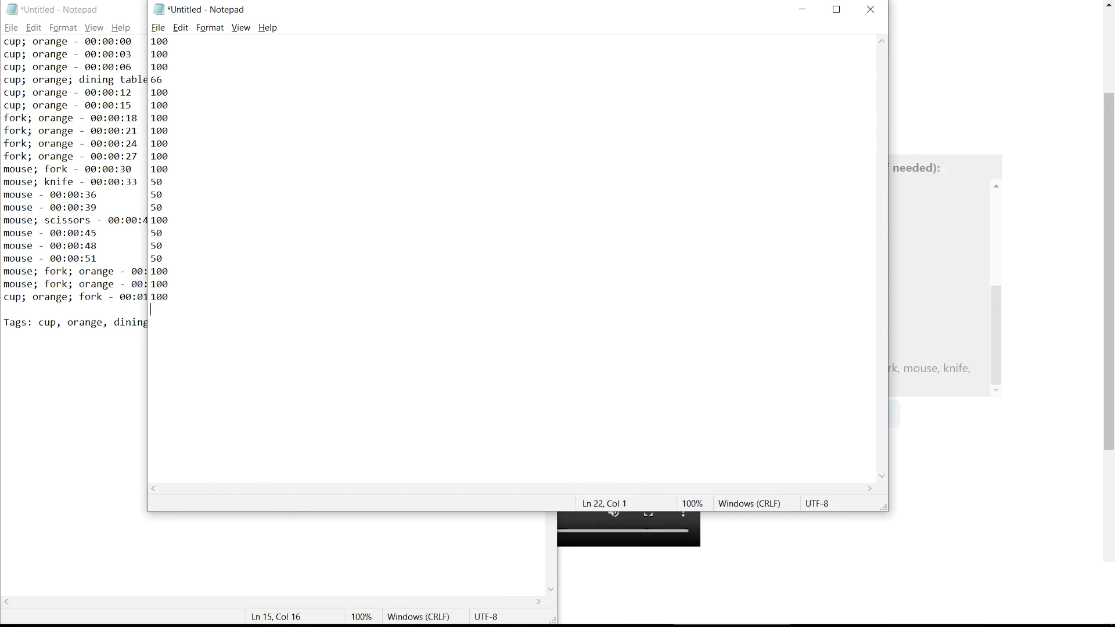
key(super+r)
text(calc)
key(Return)
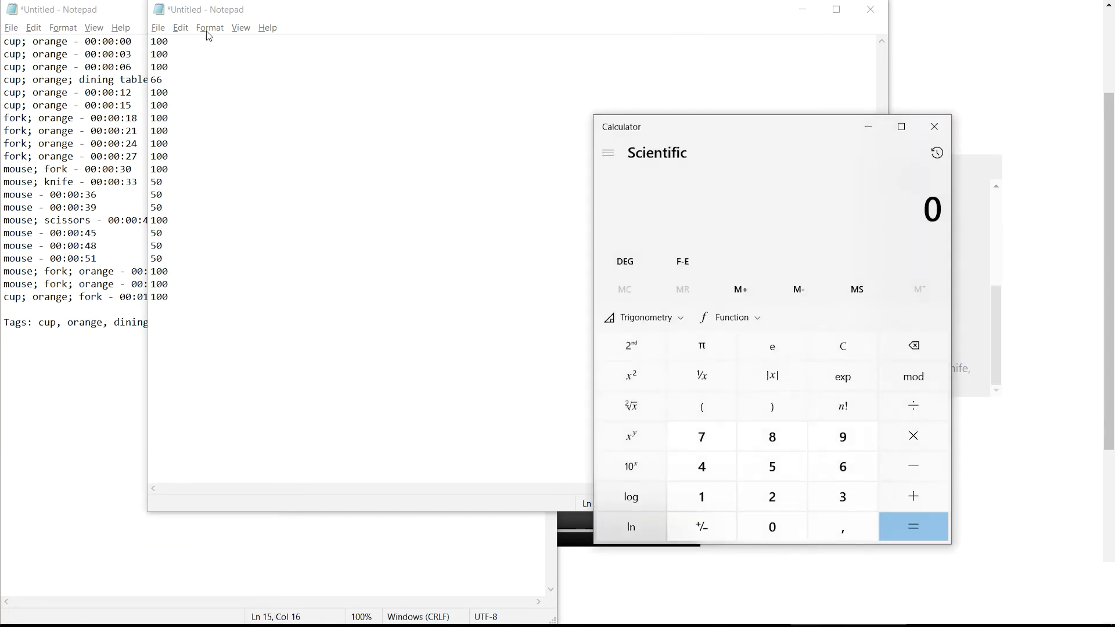
- Write the score formula 14*100+6*50+66 below the scores list
key(alt+Tab)
key(Return)
key(Return)
key(Return)
text(14*100)
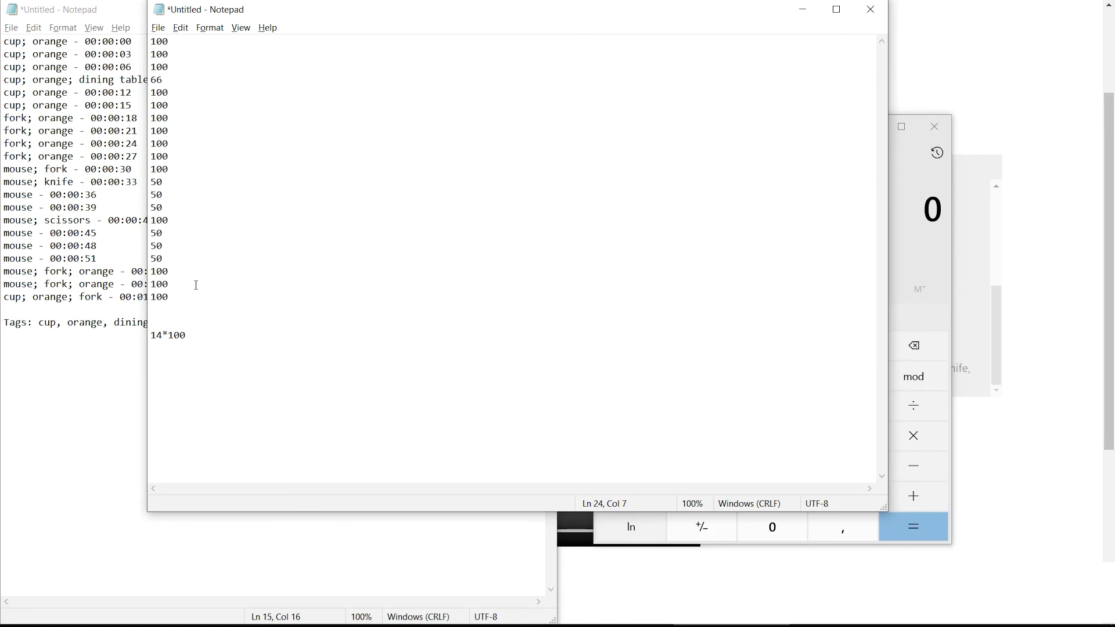
text(+6*50)
text(+6)
click(187, 297)
- Compute 1400+300+66 = 1766 in Calculator, then 1766/21 ≈ 84.095
click(920, 249)
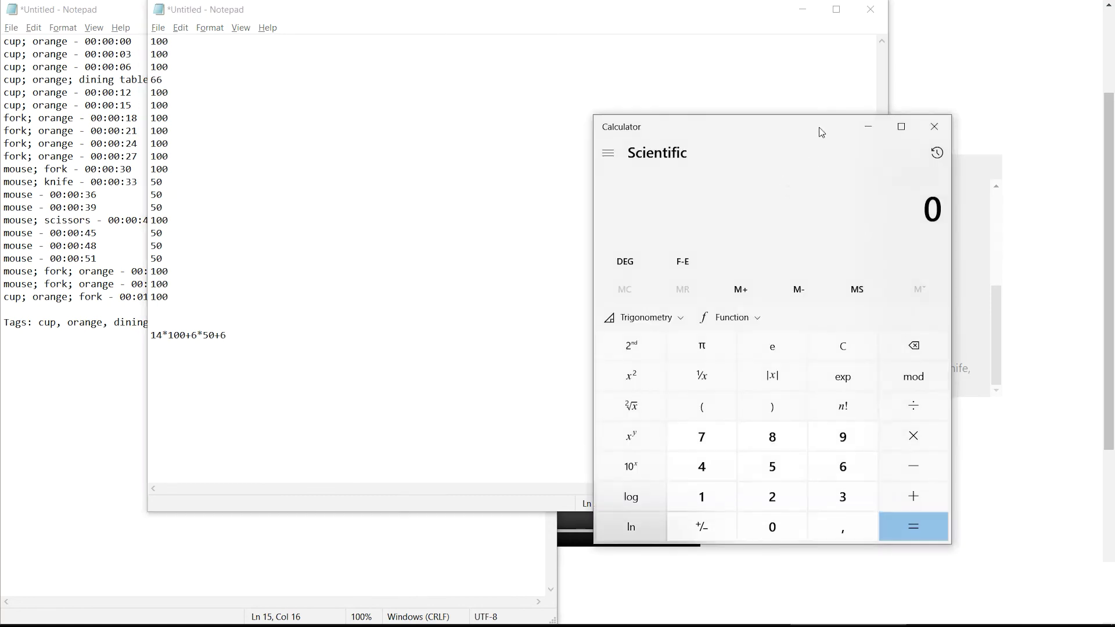
text(1400 )
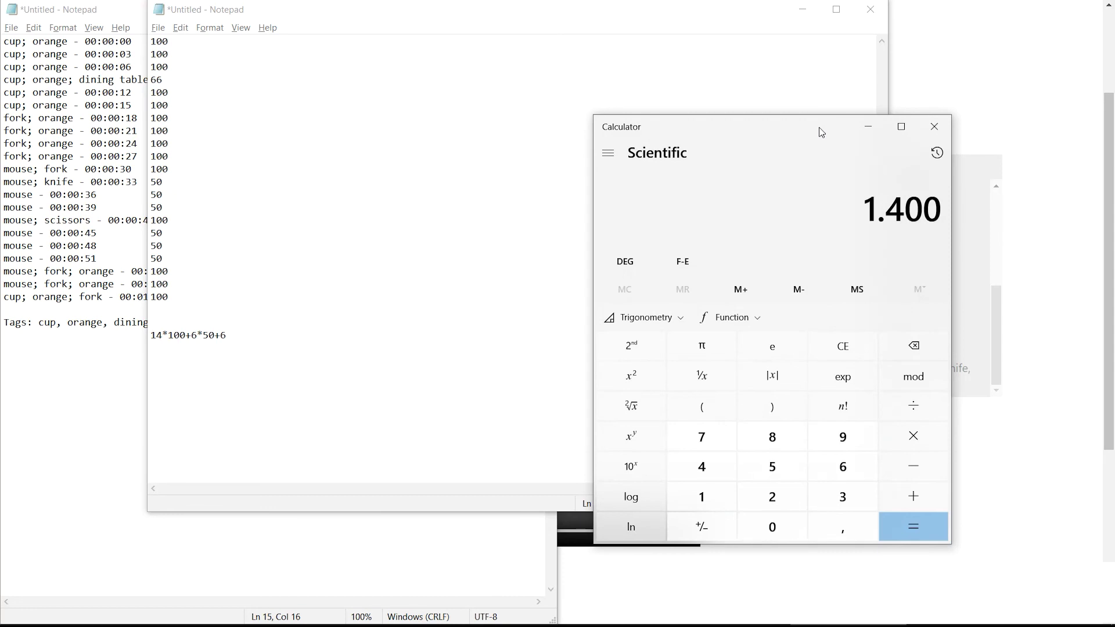
text(+ )
text(300 )
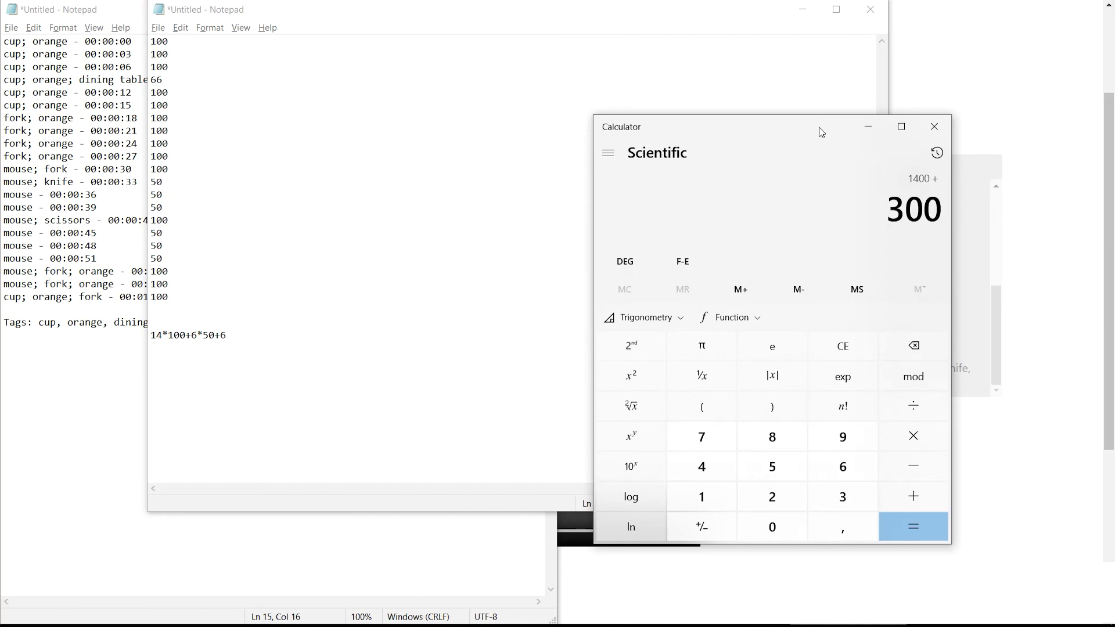
text(+ )
text(66)
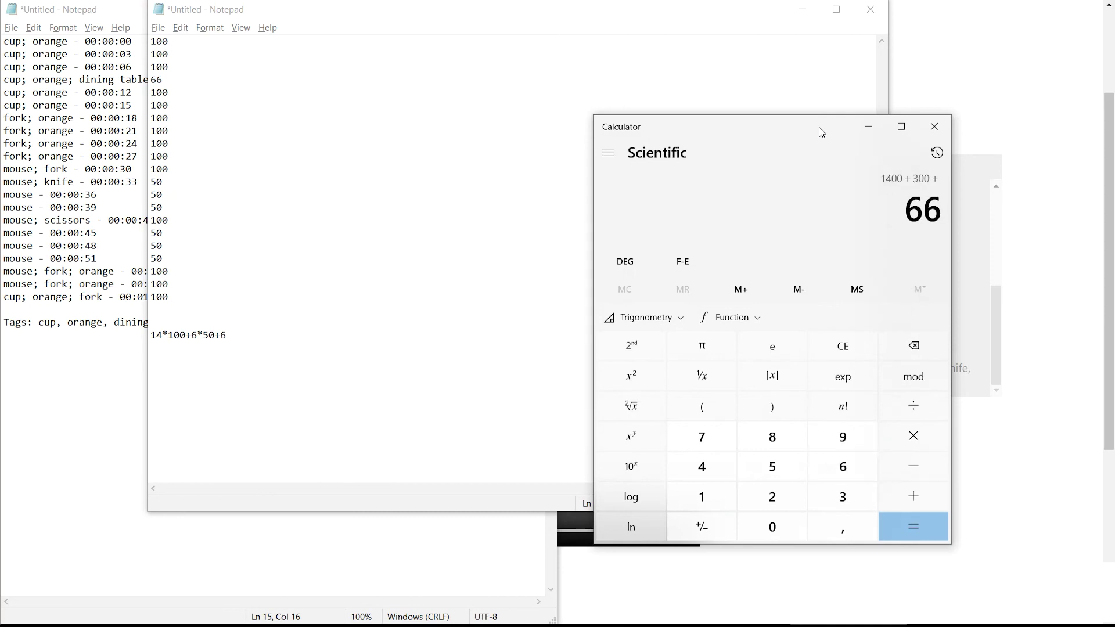
key(Return)
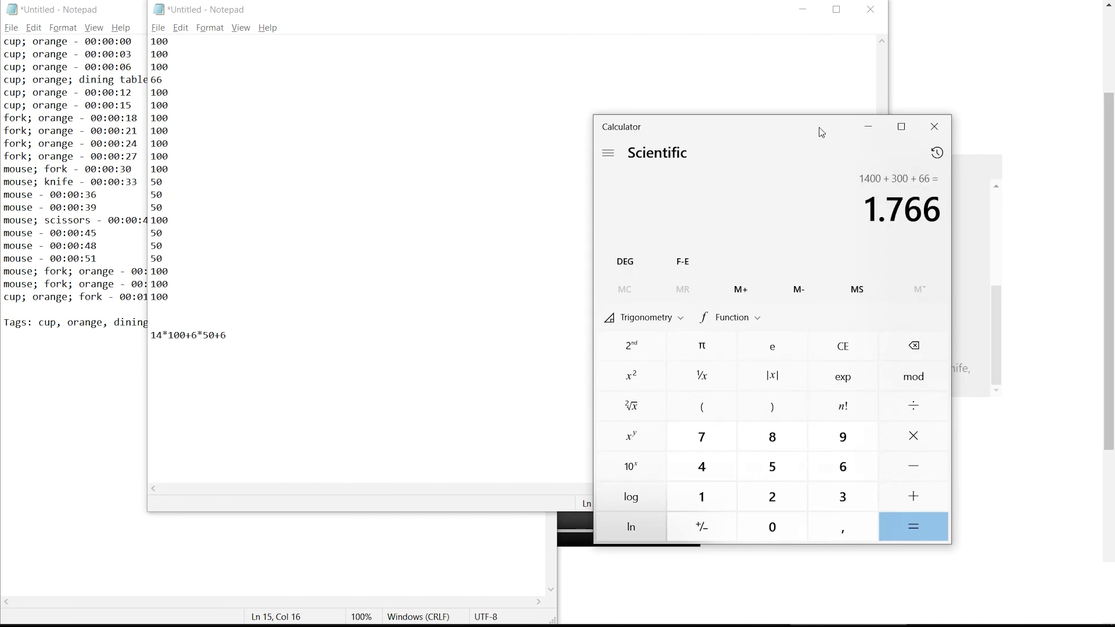
key(Escape)
text(1766)
text(/21)
key(Return)
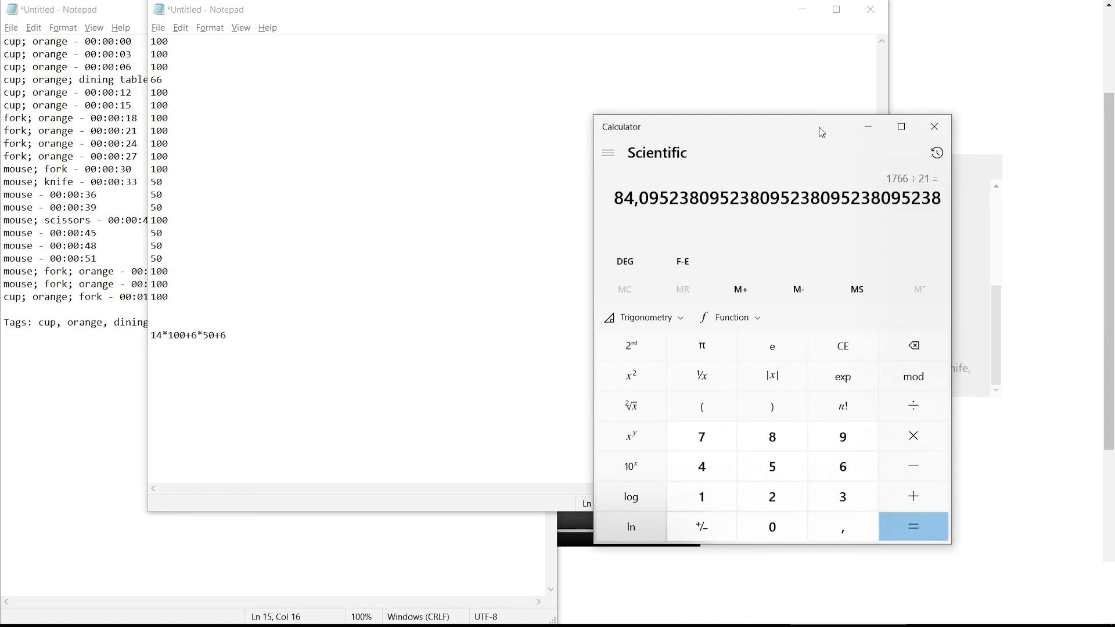
click(303, 338)
text(6)
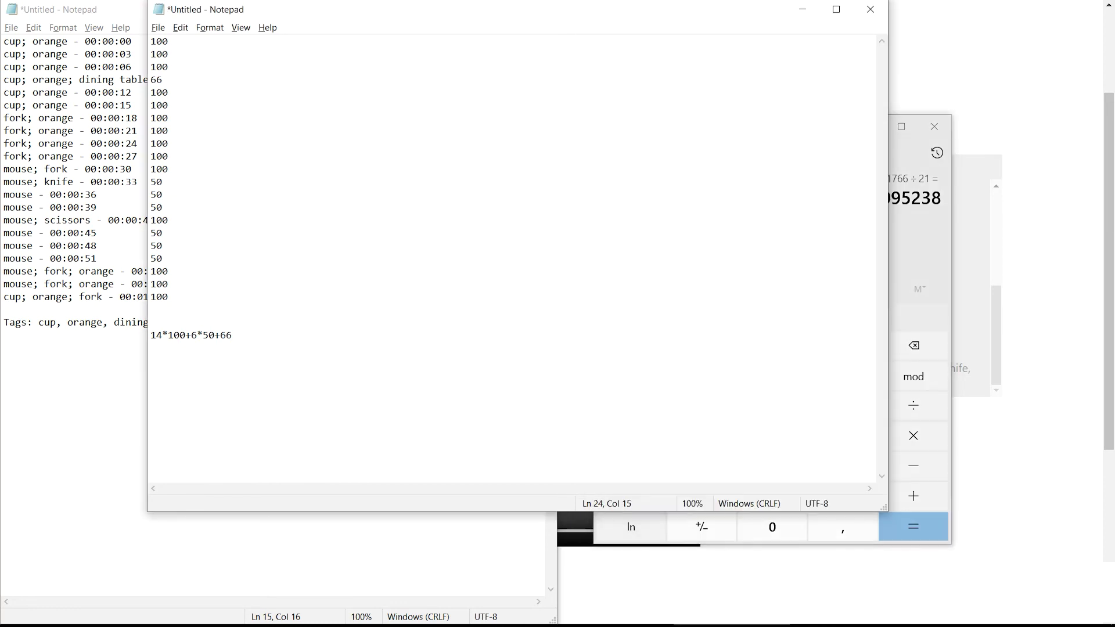
key(alt+Tab)
- Type 84% on a new line beneath the 14*100+6*50+66 formula
click(303, 337)
key(Return)
text(84%)
click(244, 351)
click(284, 340)
click(220, 321)
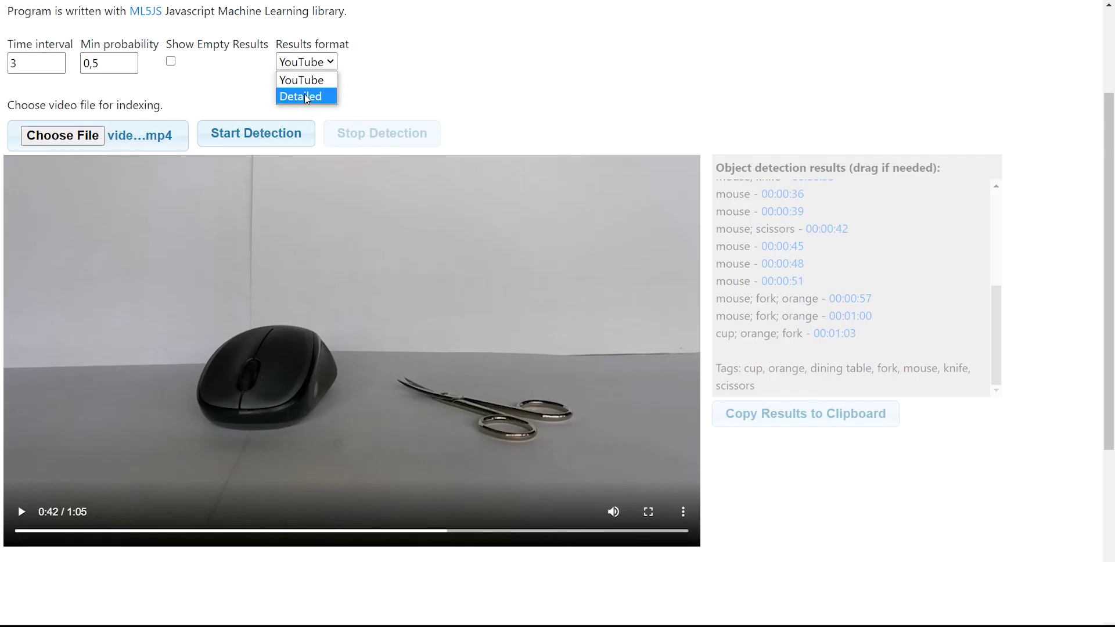
- Switch Results format to Detailed and rerun detection on the video
click(308, 94)
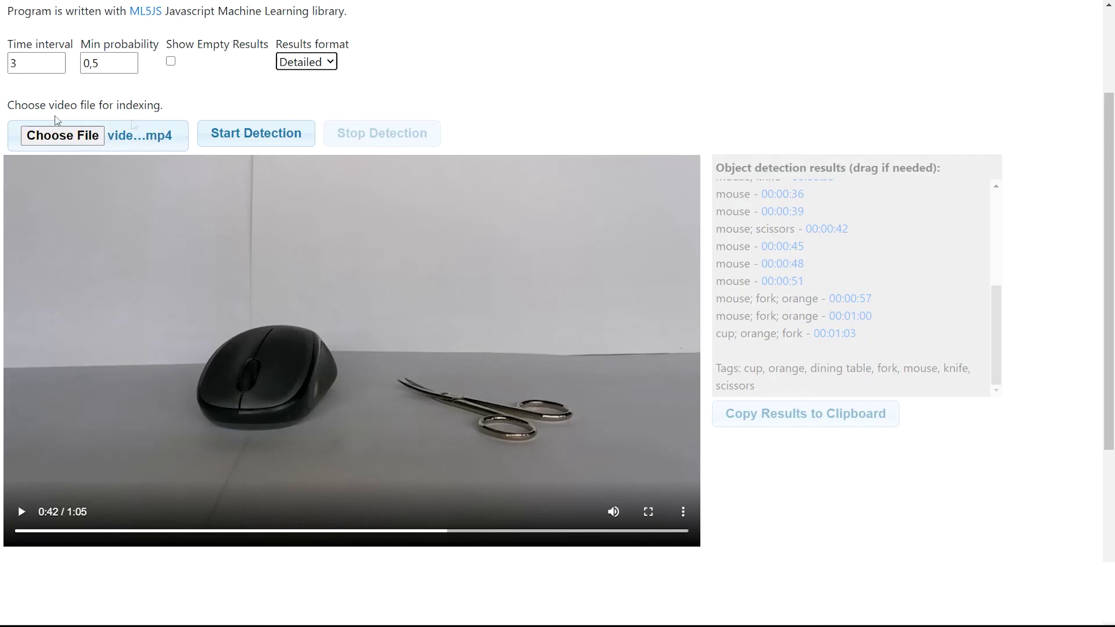
click(245, 139)
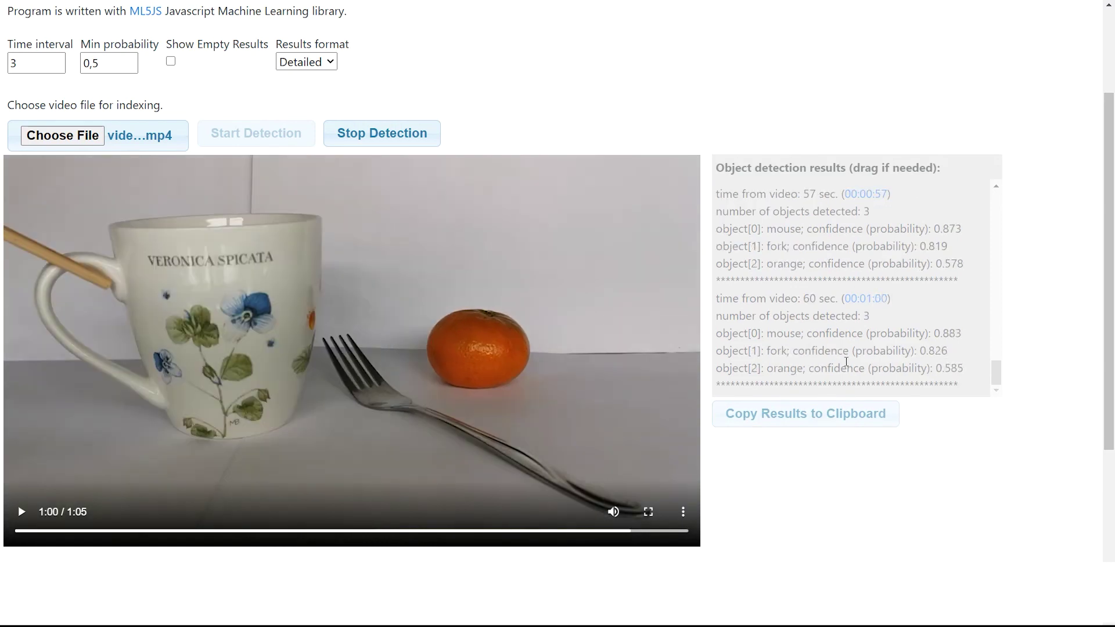
mouse_move(916, 166)
mouse_down()
mouse_move(959, 190)
mouse_move(917, 169)
mouse_up()
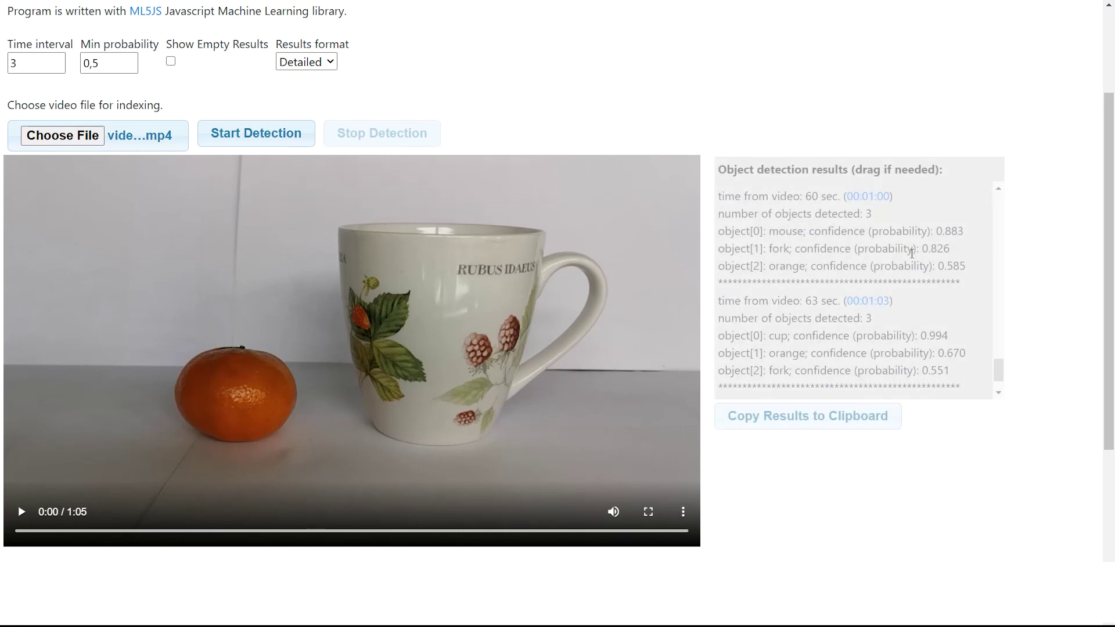